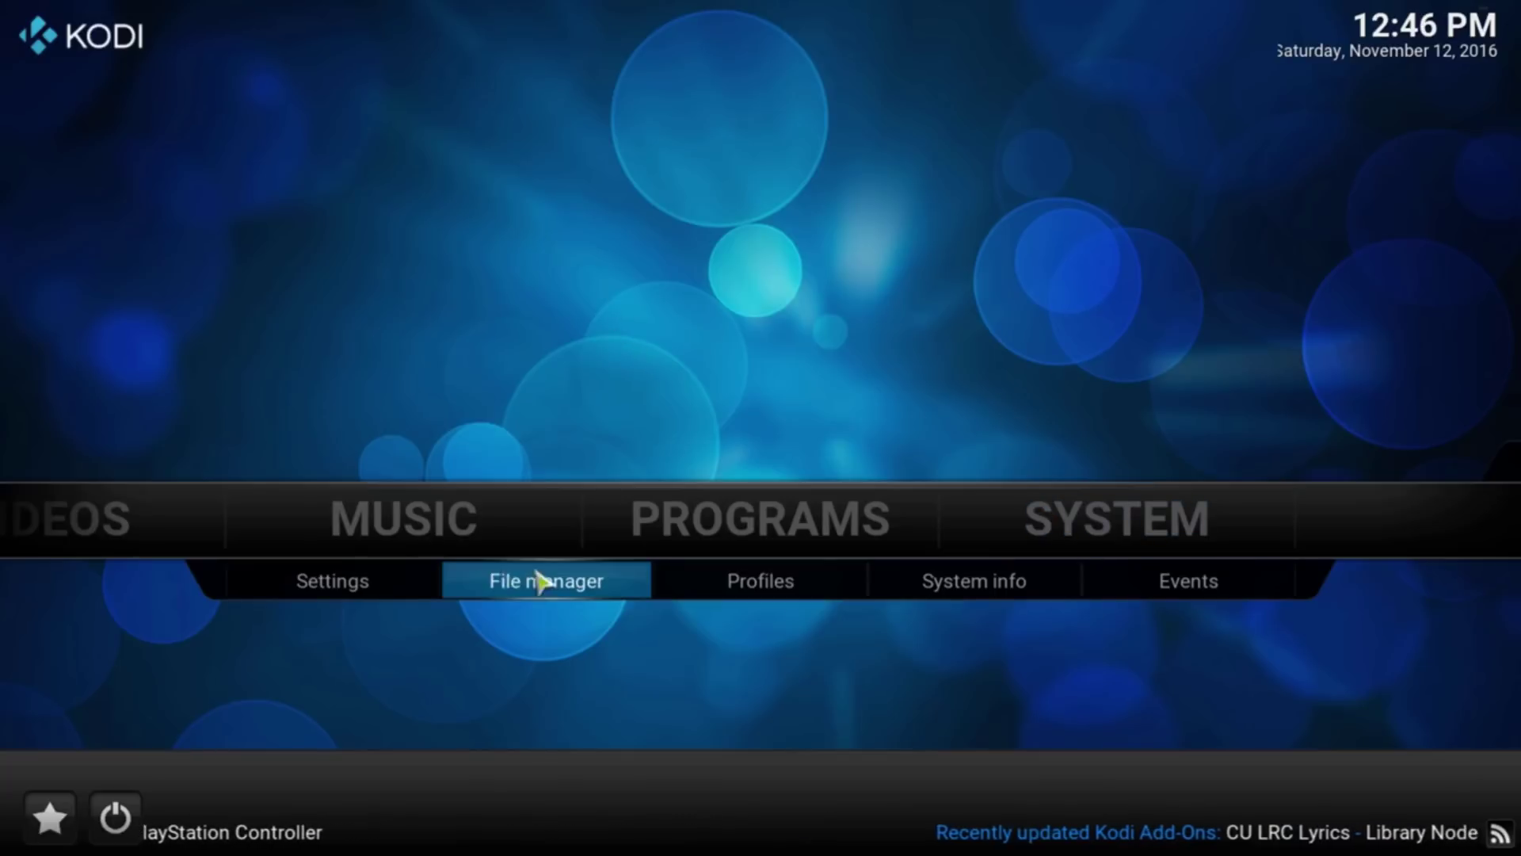
click(507, 583)
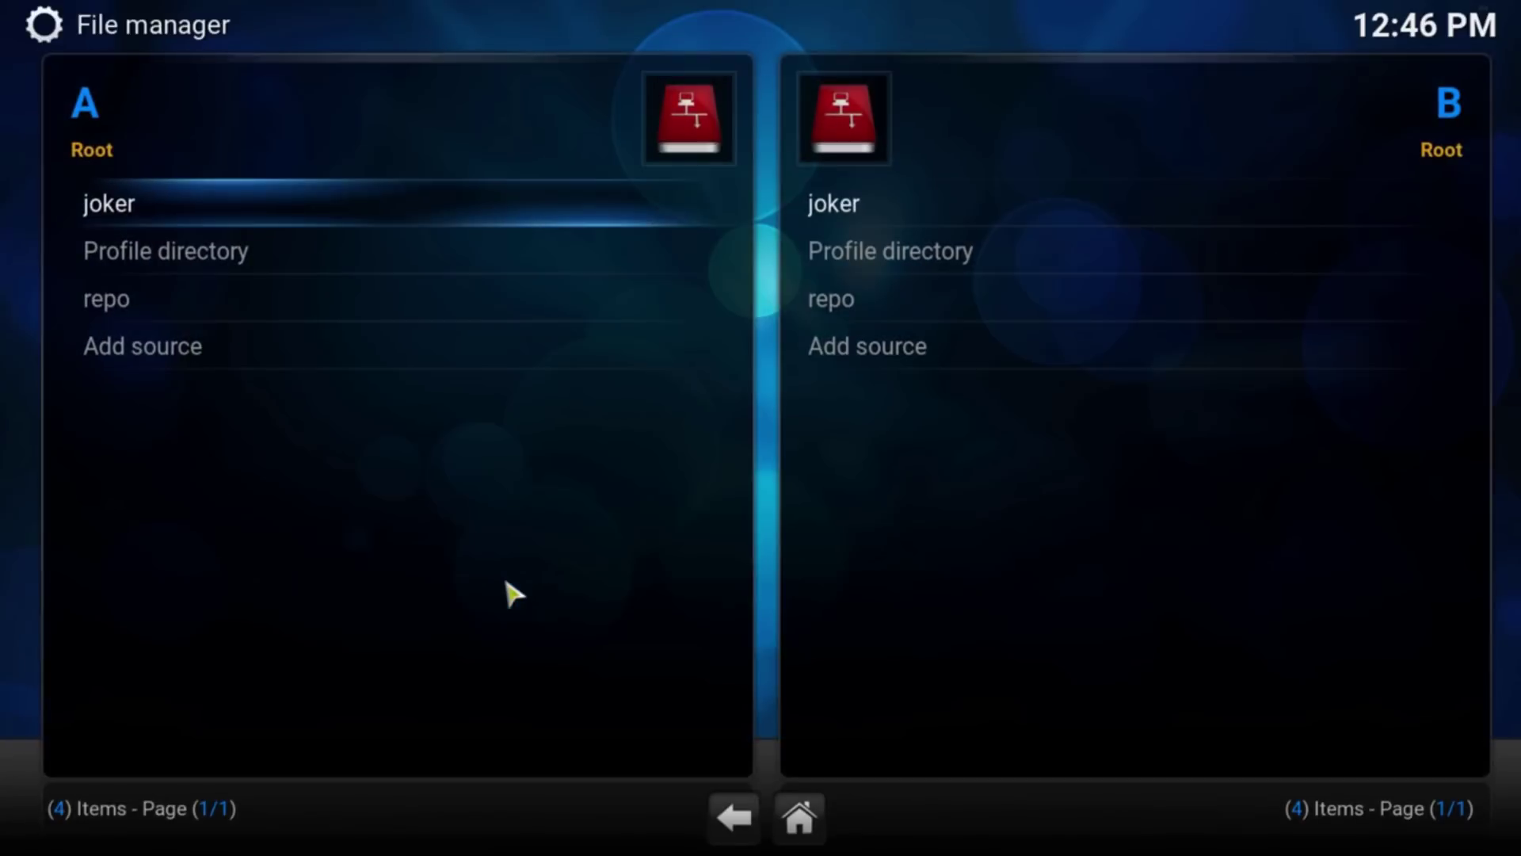
click(169, 349)
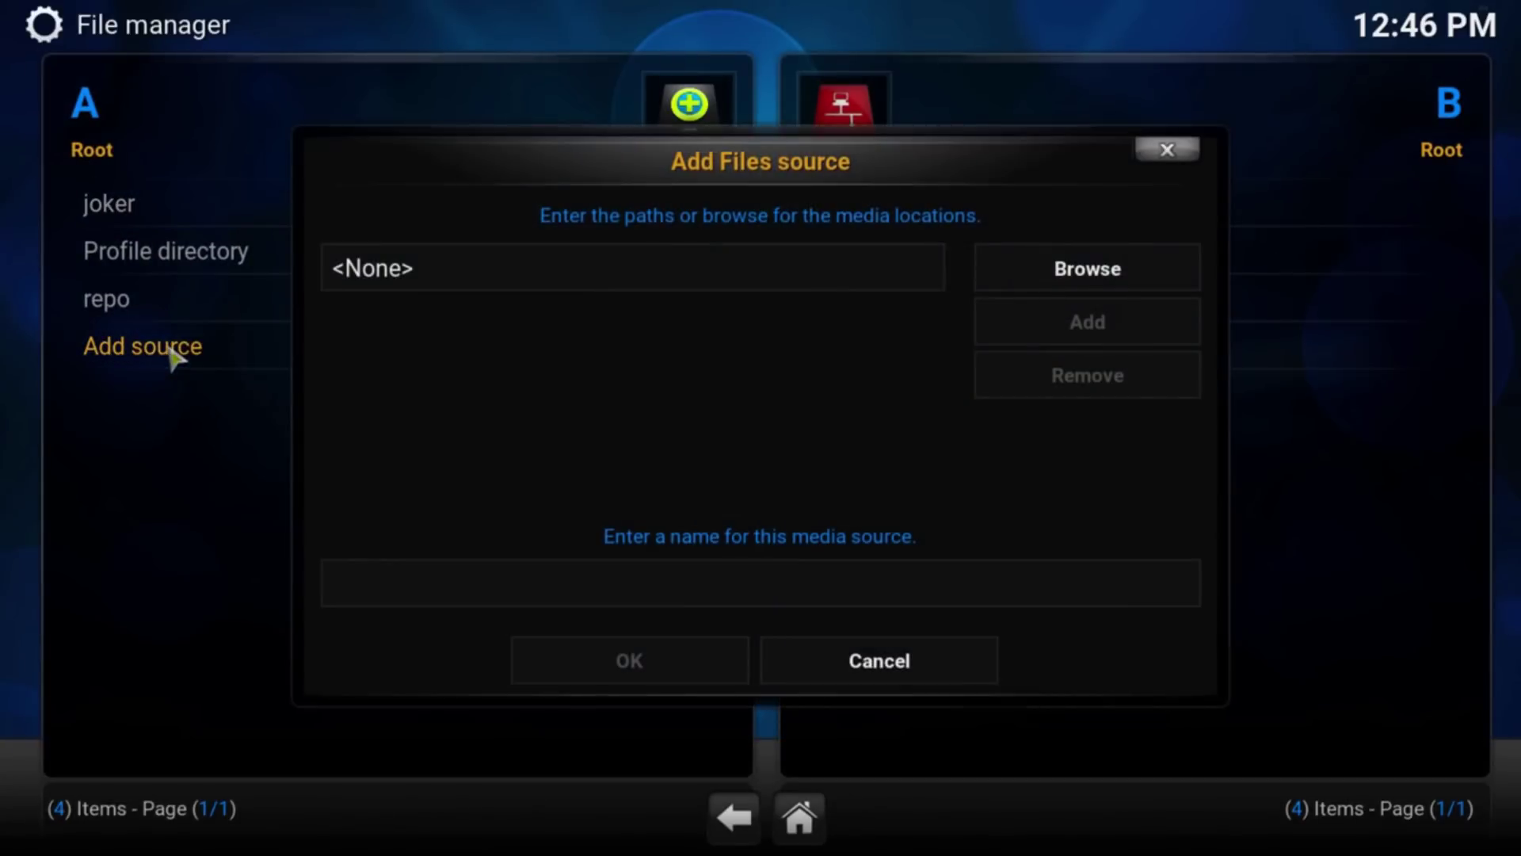
click(538, 270)
text(htt)
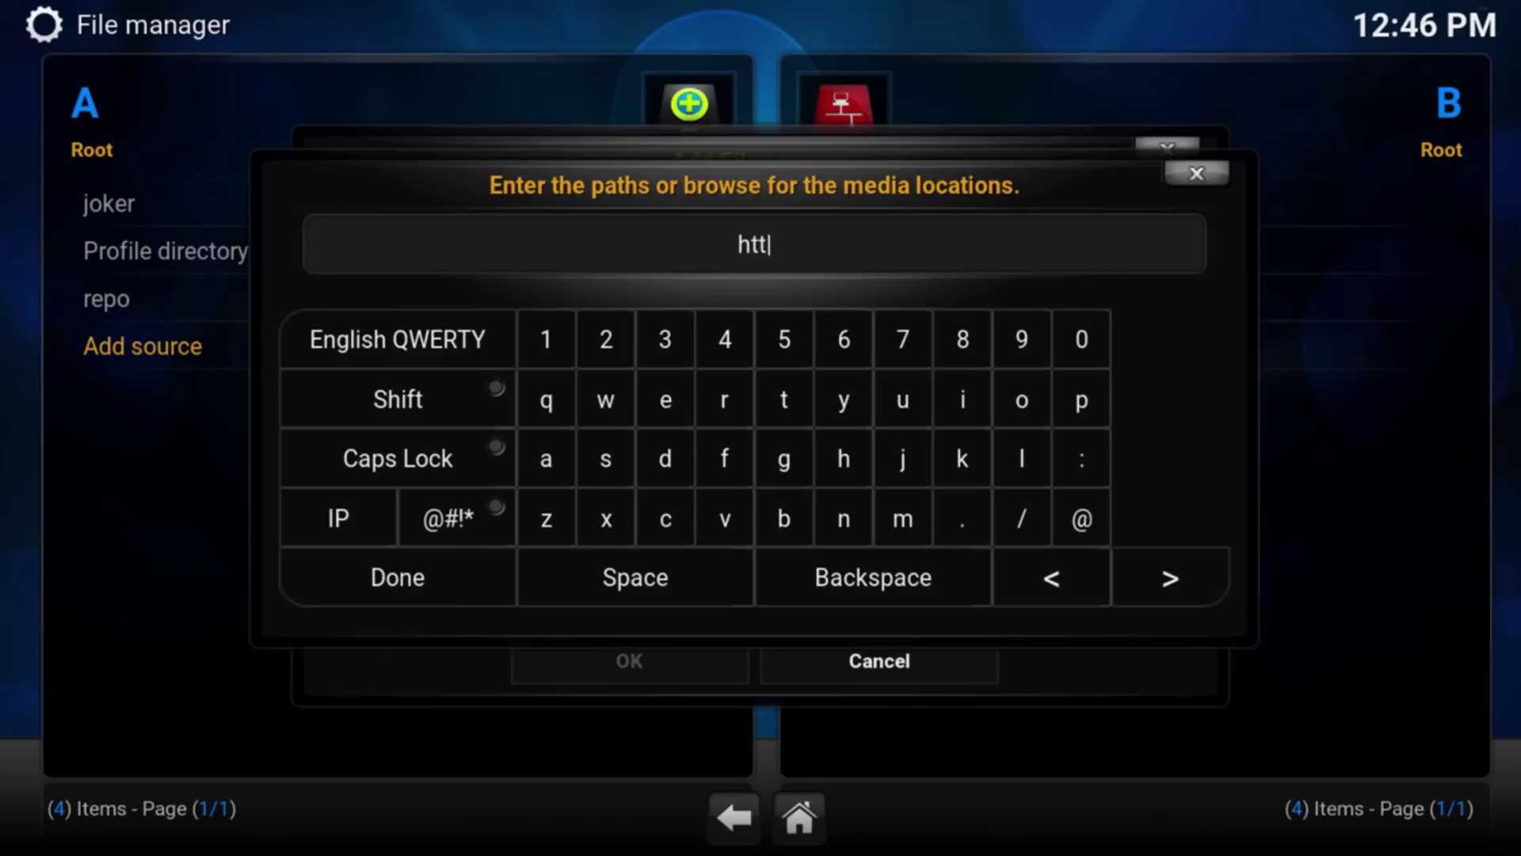
text(p:)
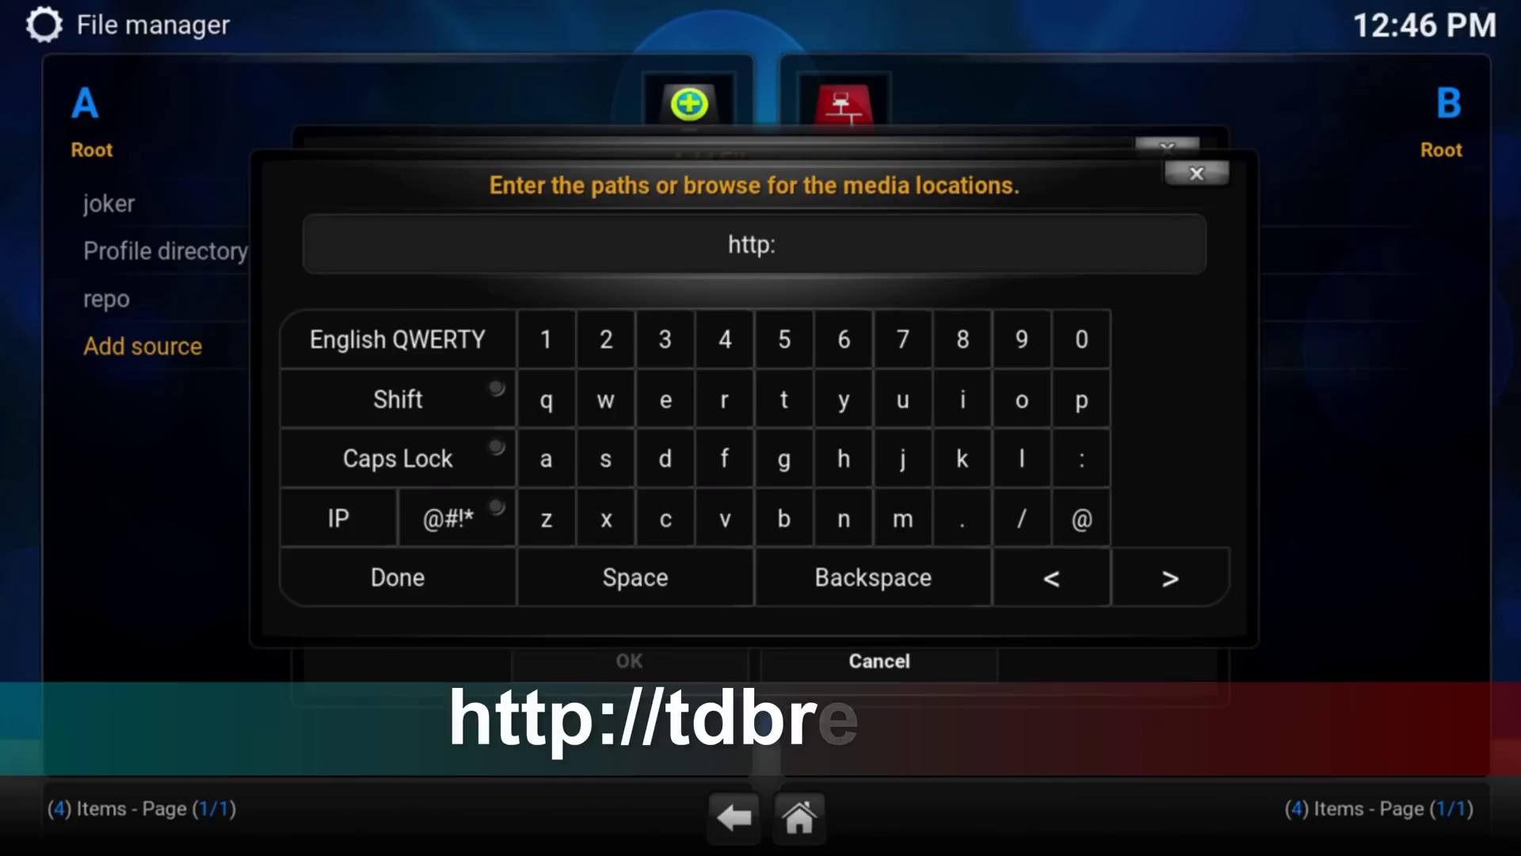
text(//td)
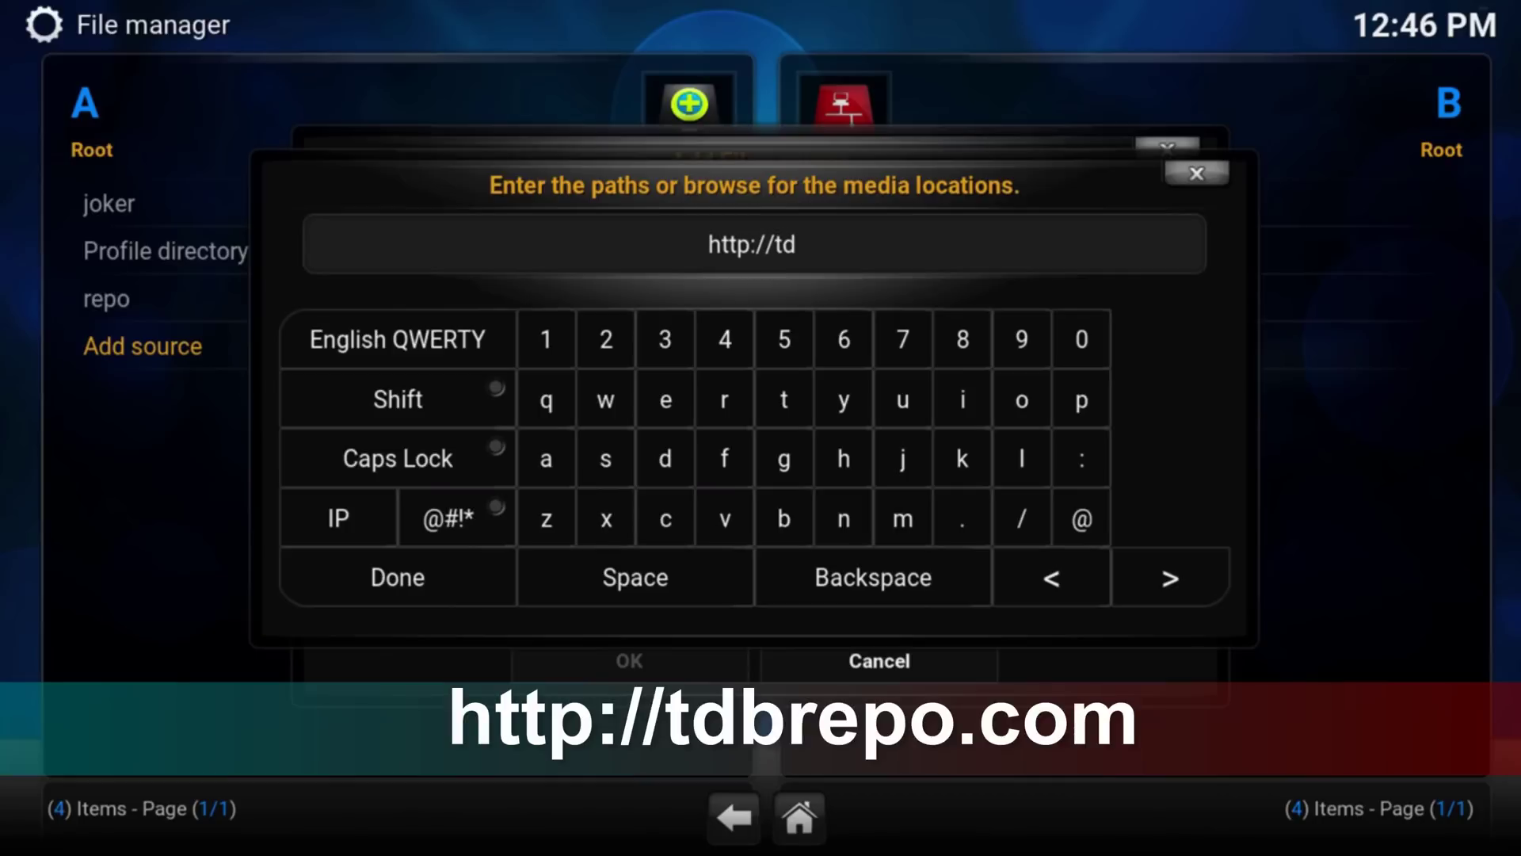
text(brepo)
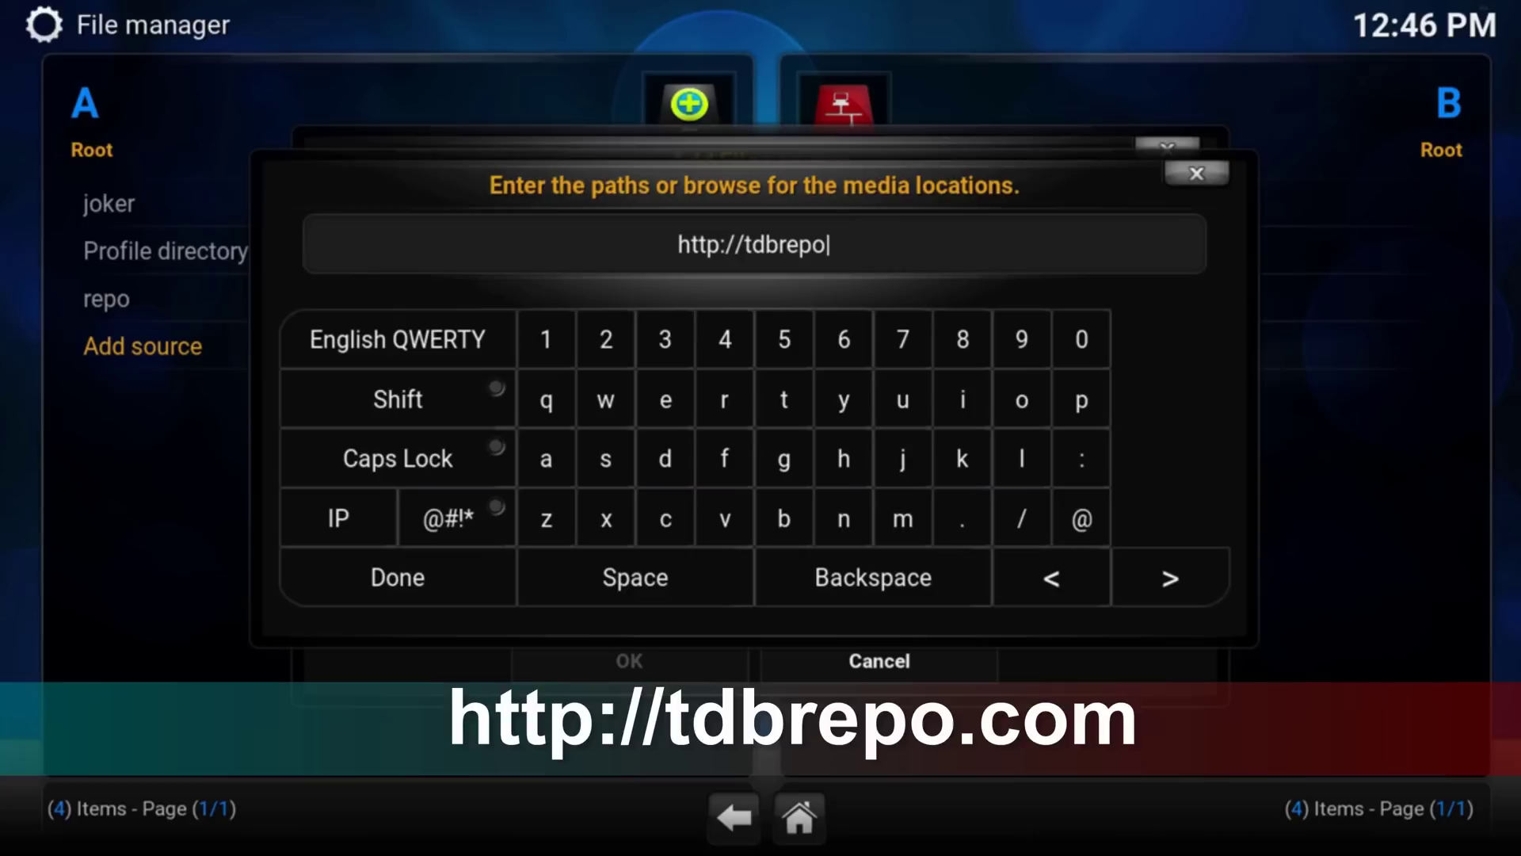
text(.com)
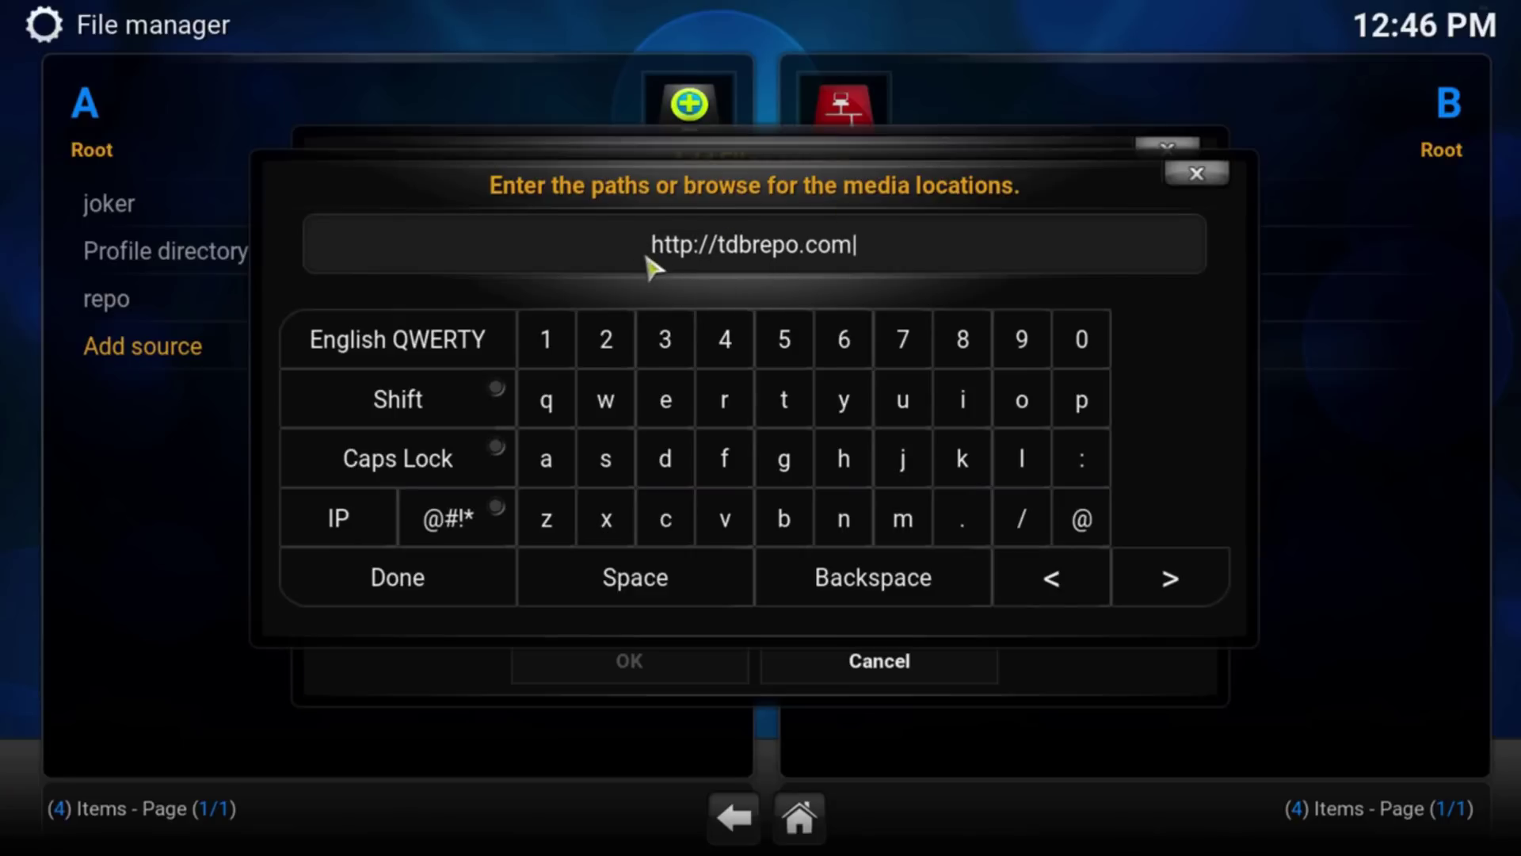
click(378, 582)
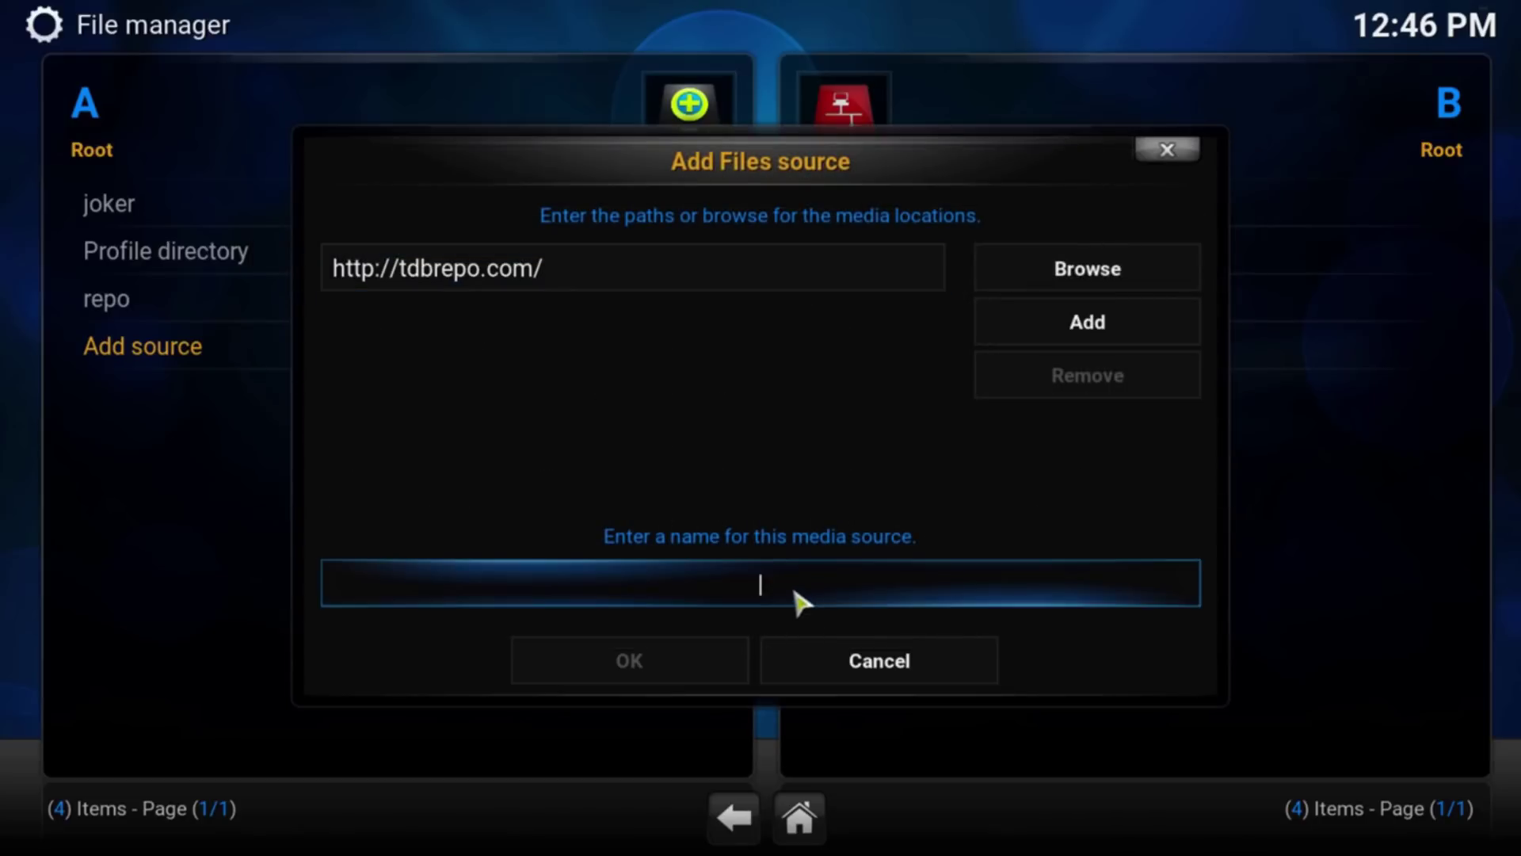
text(echo)
click(634, 670)
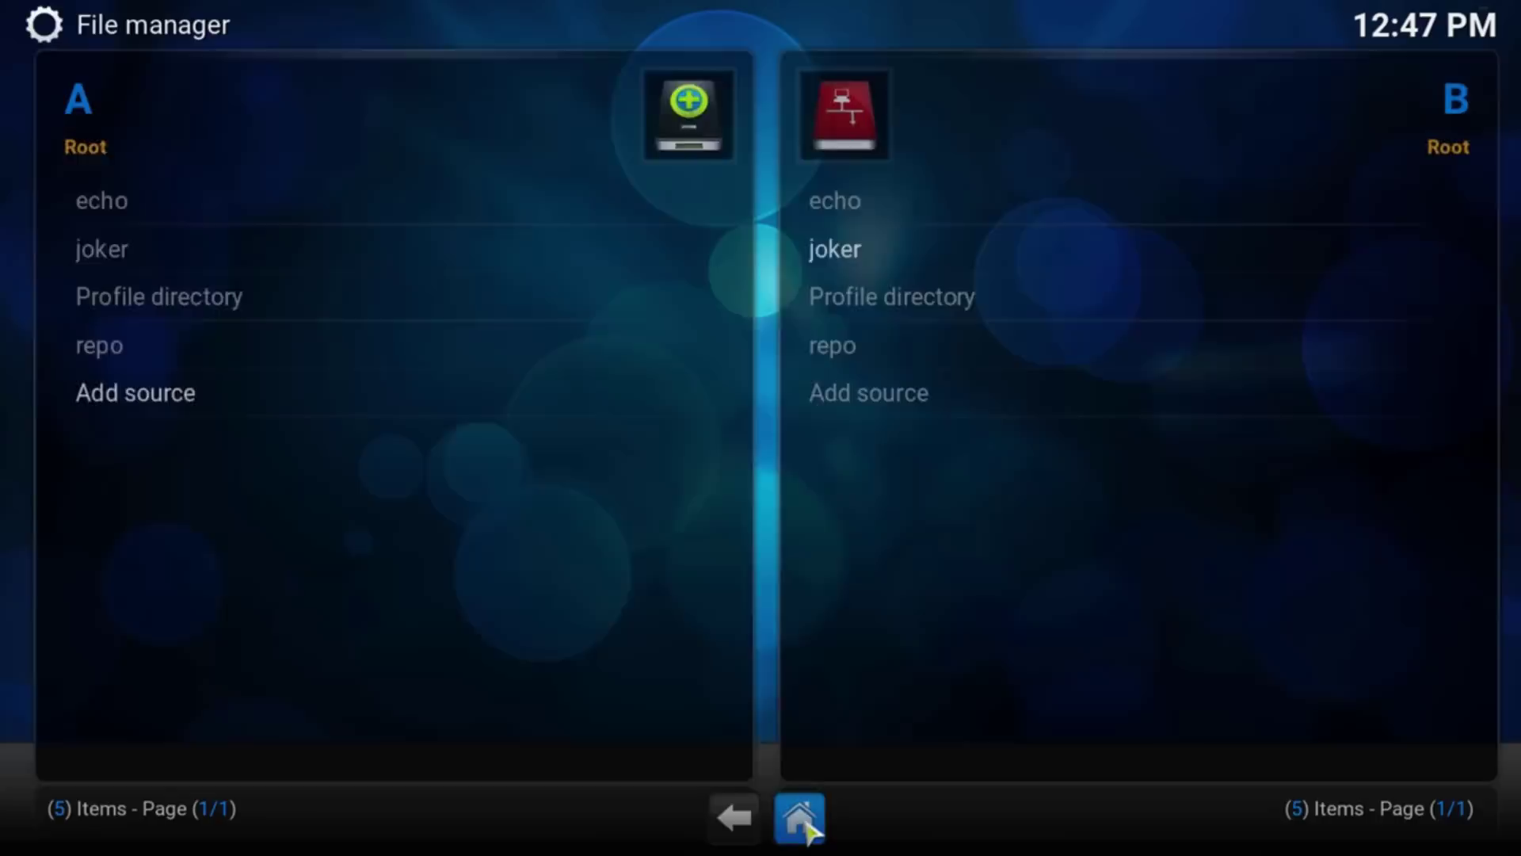
Install repository.echo-1.03.zip from the echo source via Add-ons > Install from zip file
click(805, 824)
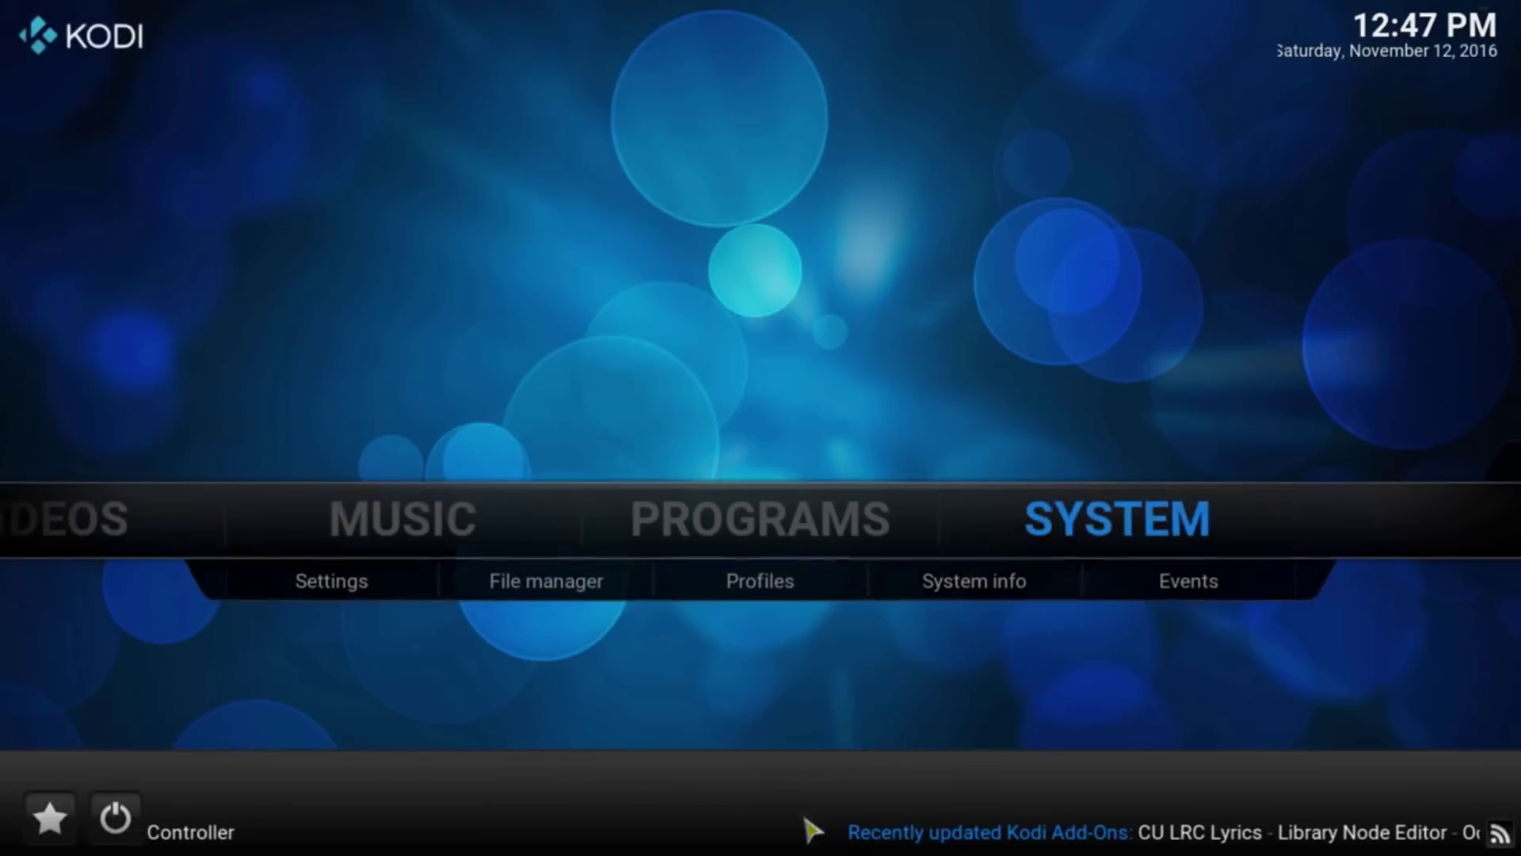
click(1127, 526)
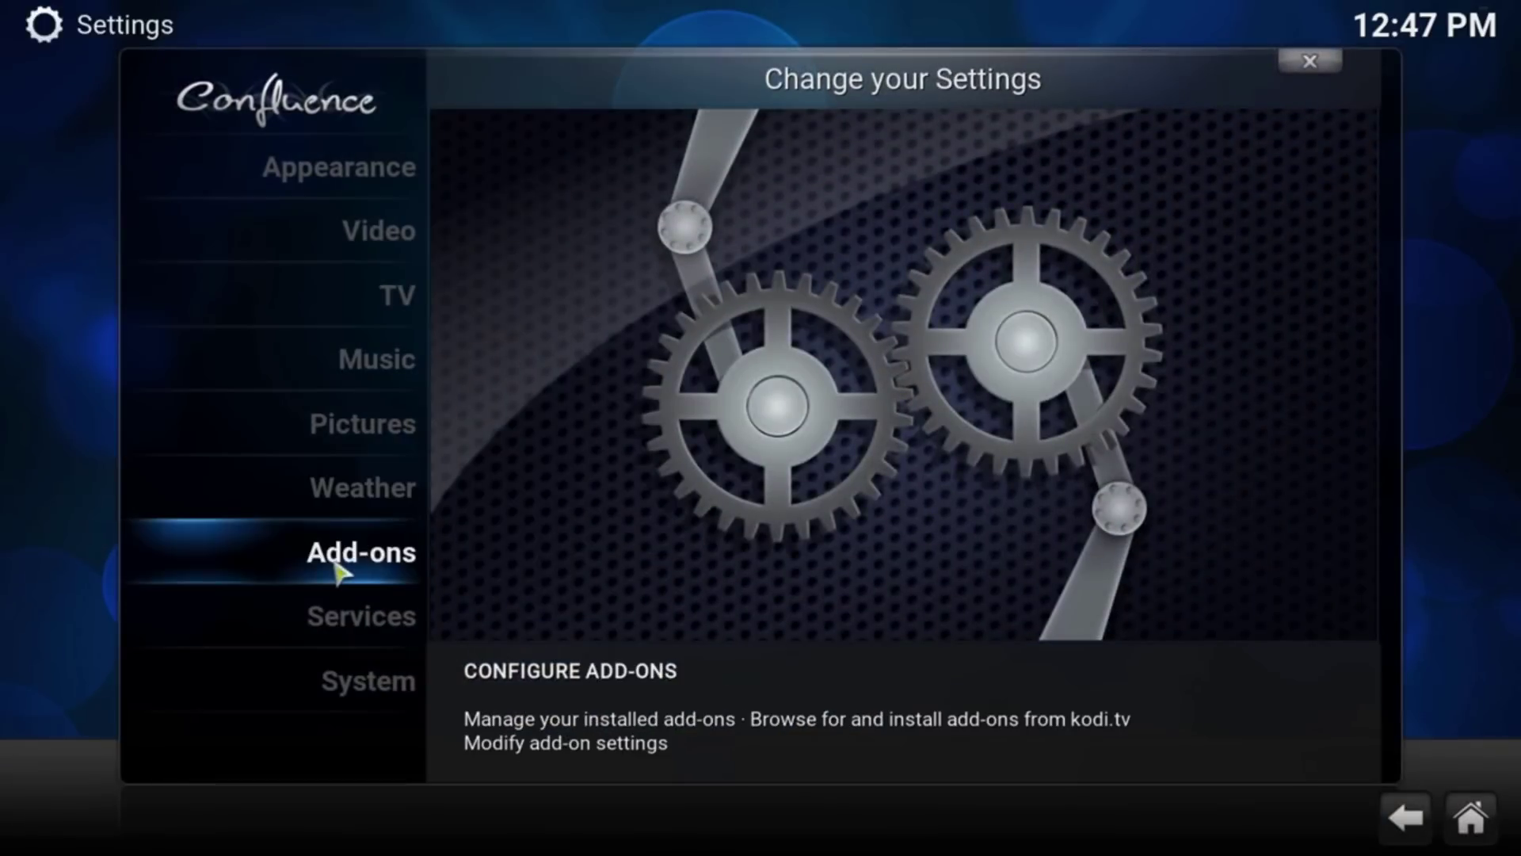
click(337, 570)
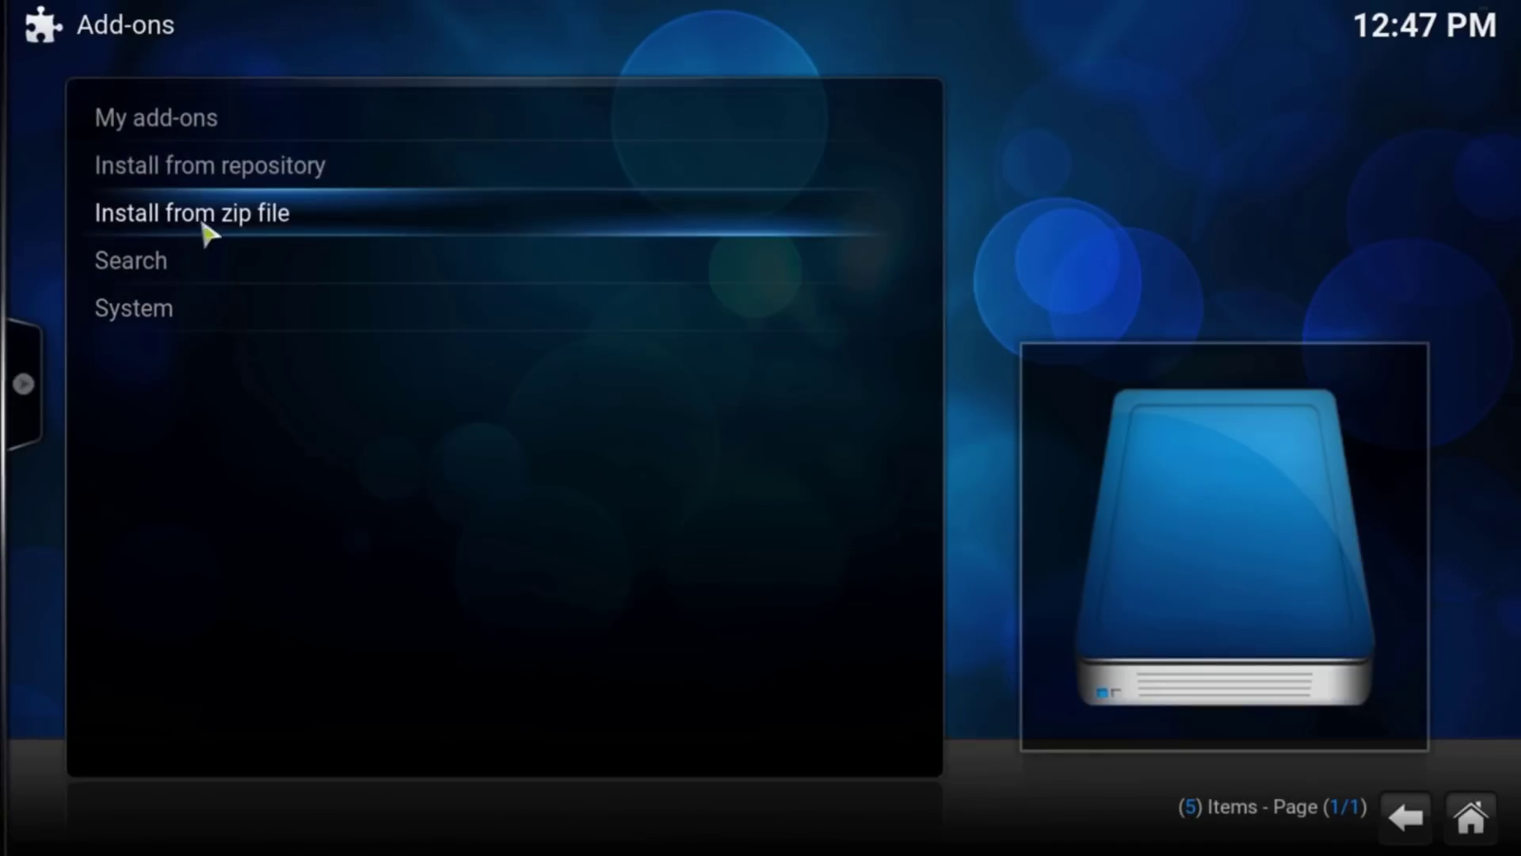
click(258, 223)
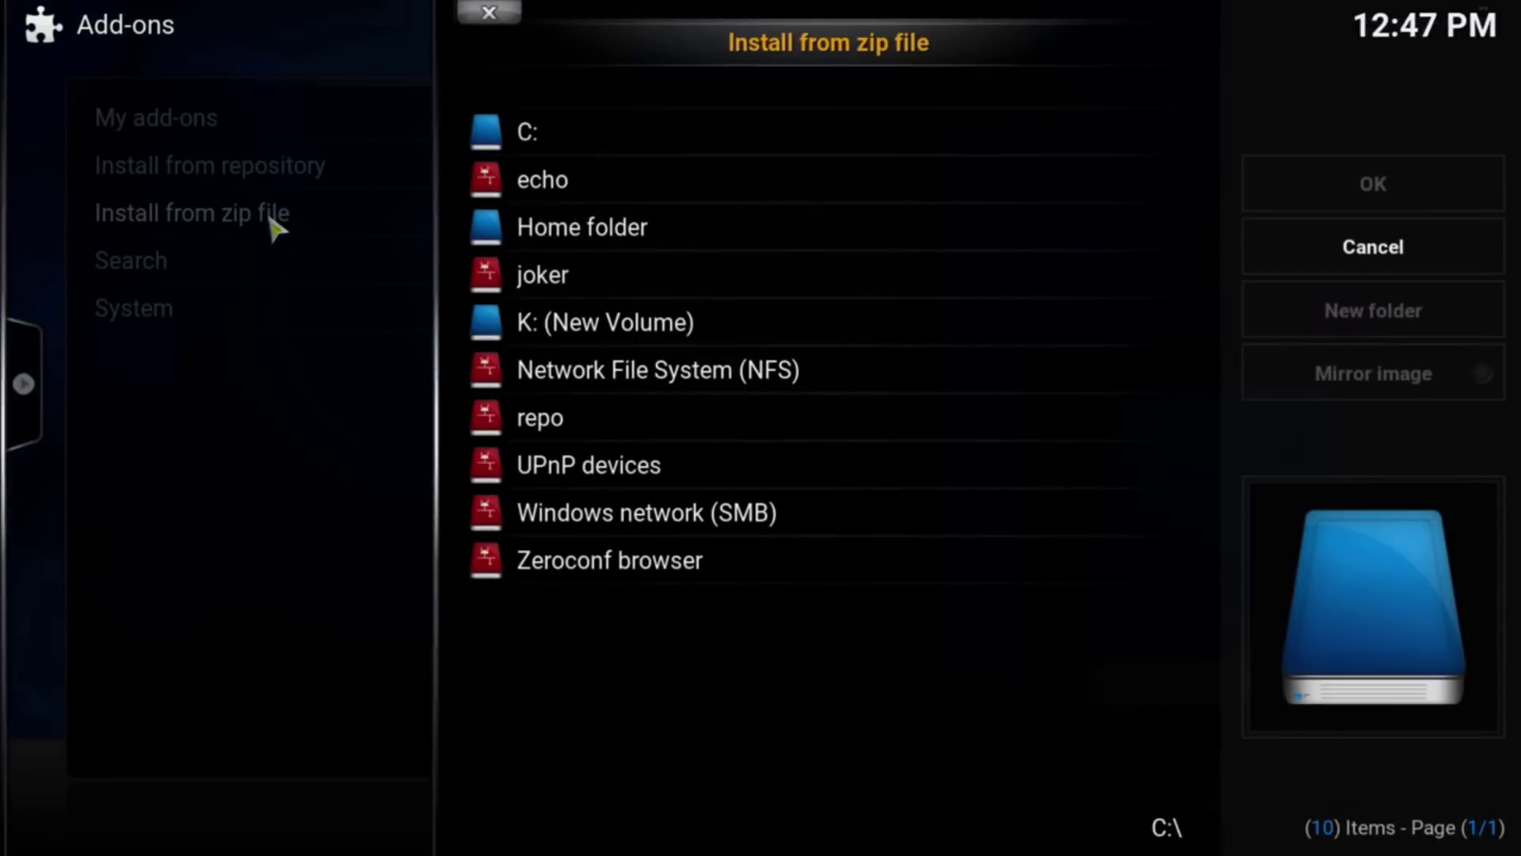
click(527, 184)
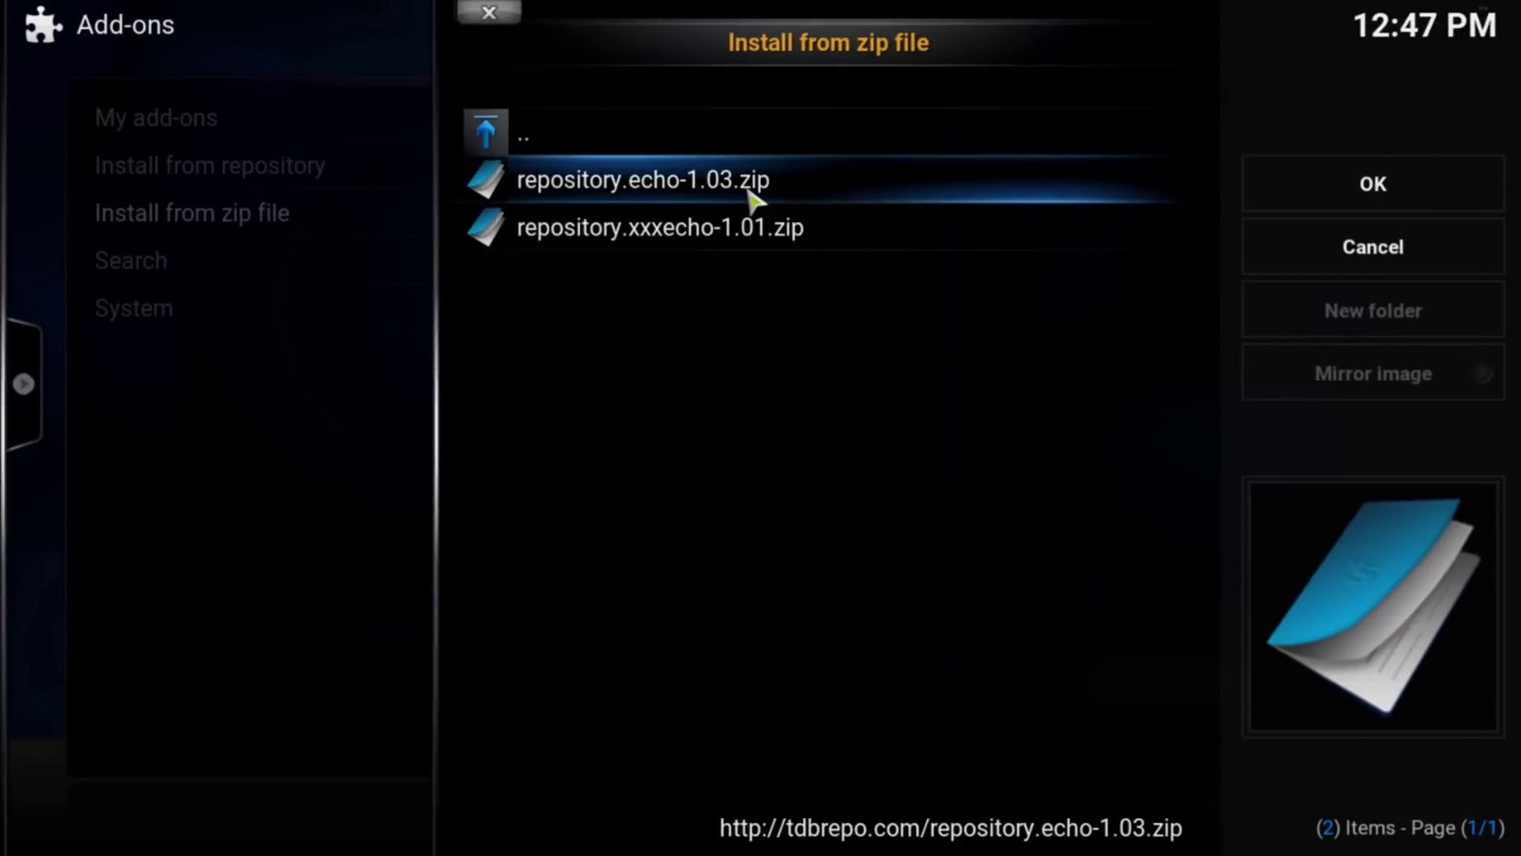
click(648, 182)
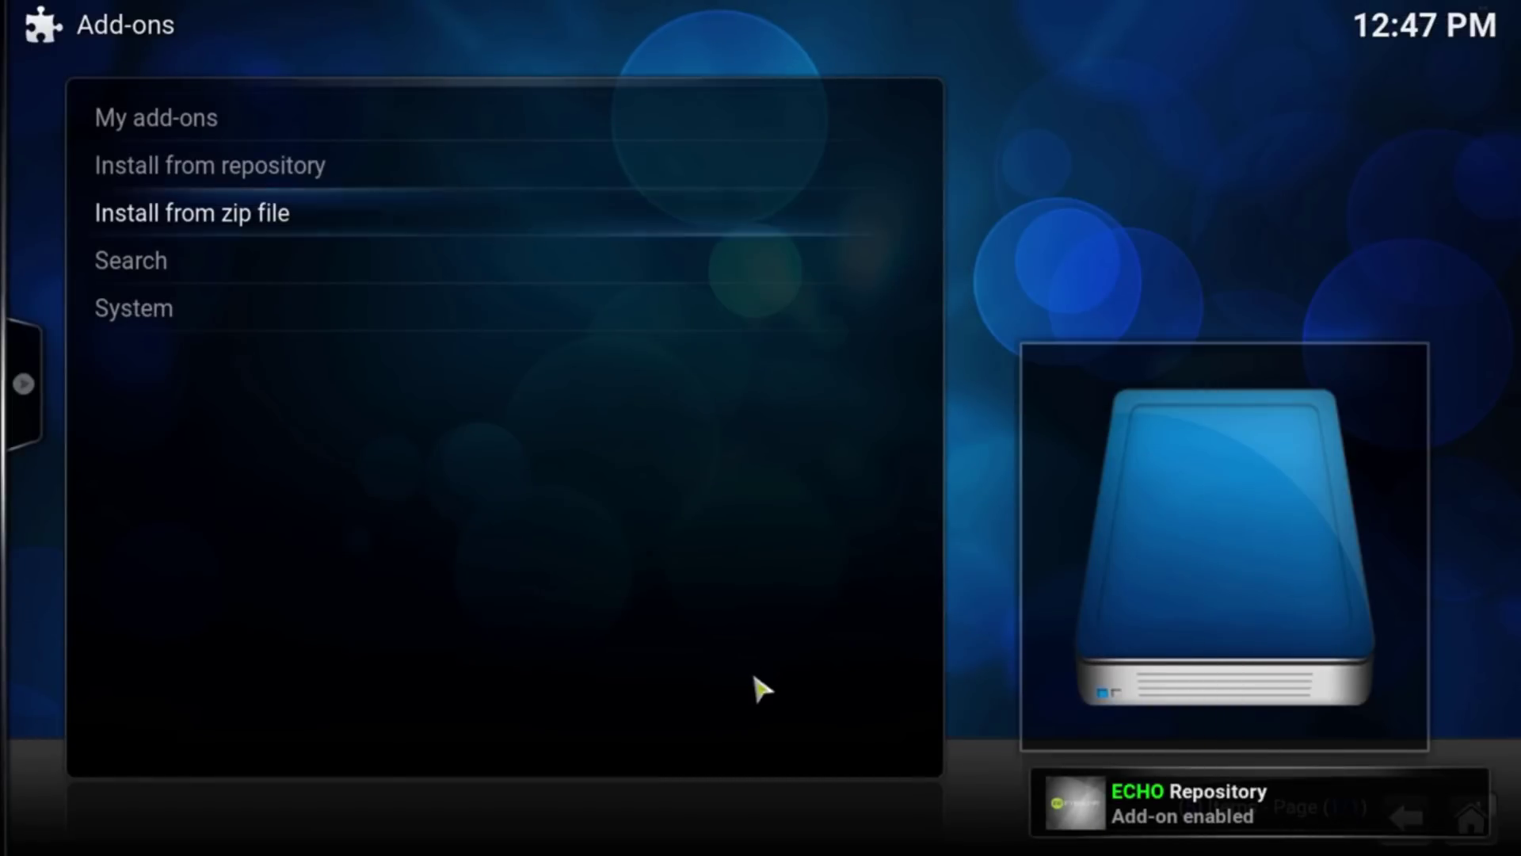
Install ECHO Wizard 1.30 from the ECHO Repository's Program add-ons list
click(238, 168)
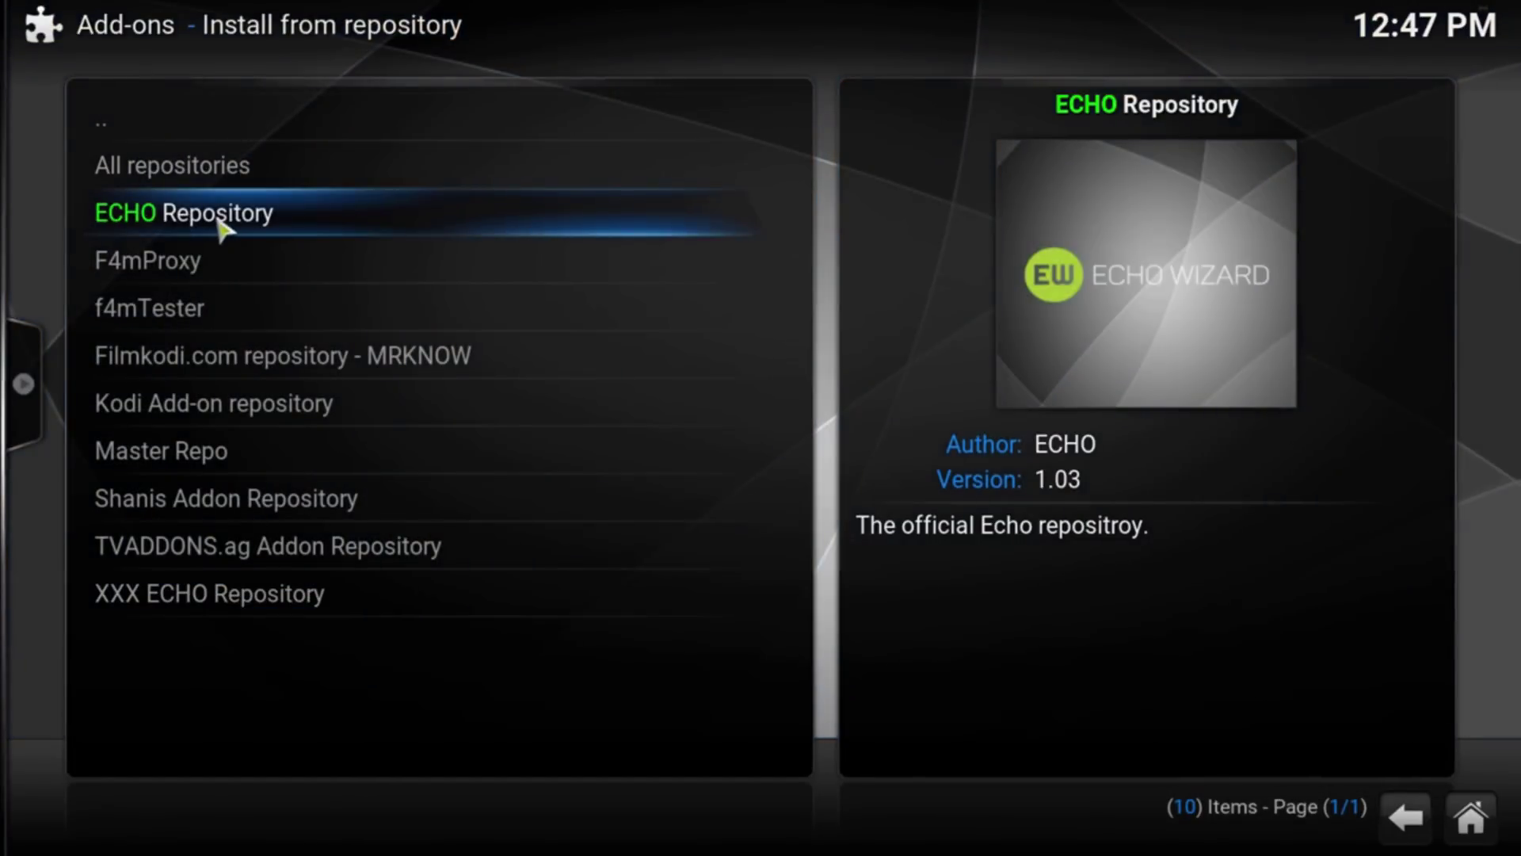
click(216, 224)
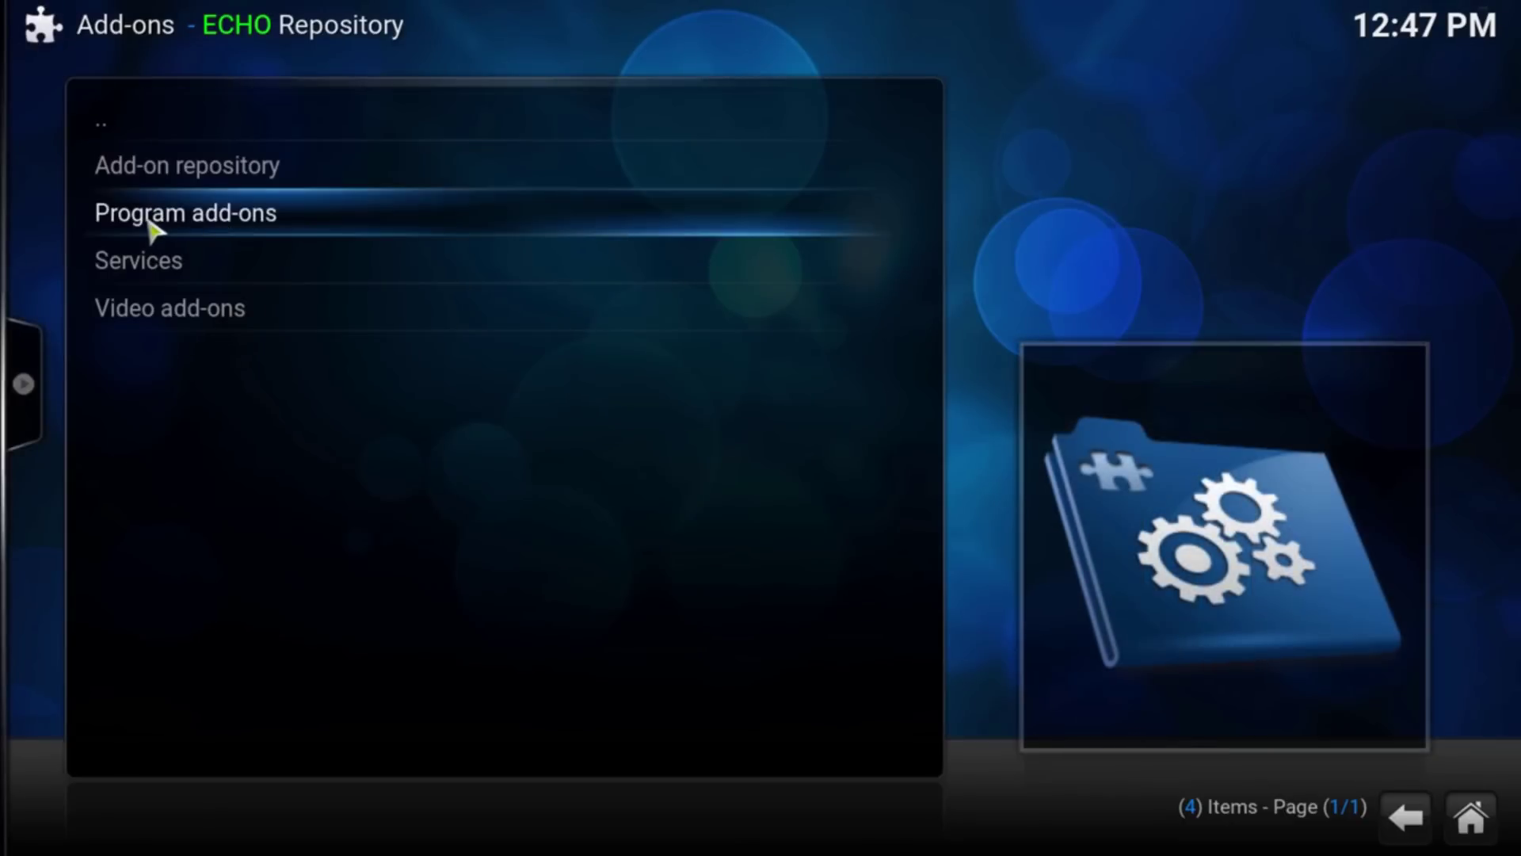
click(151, 229)
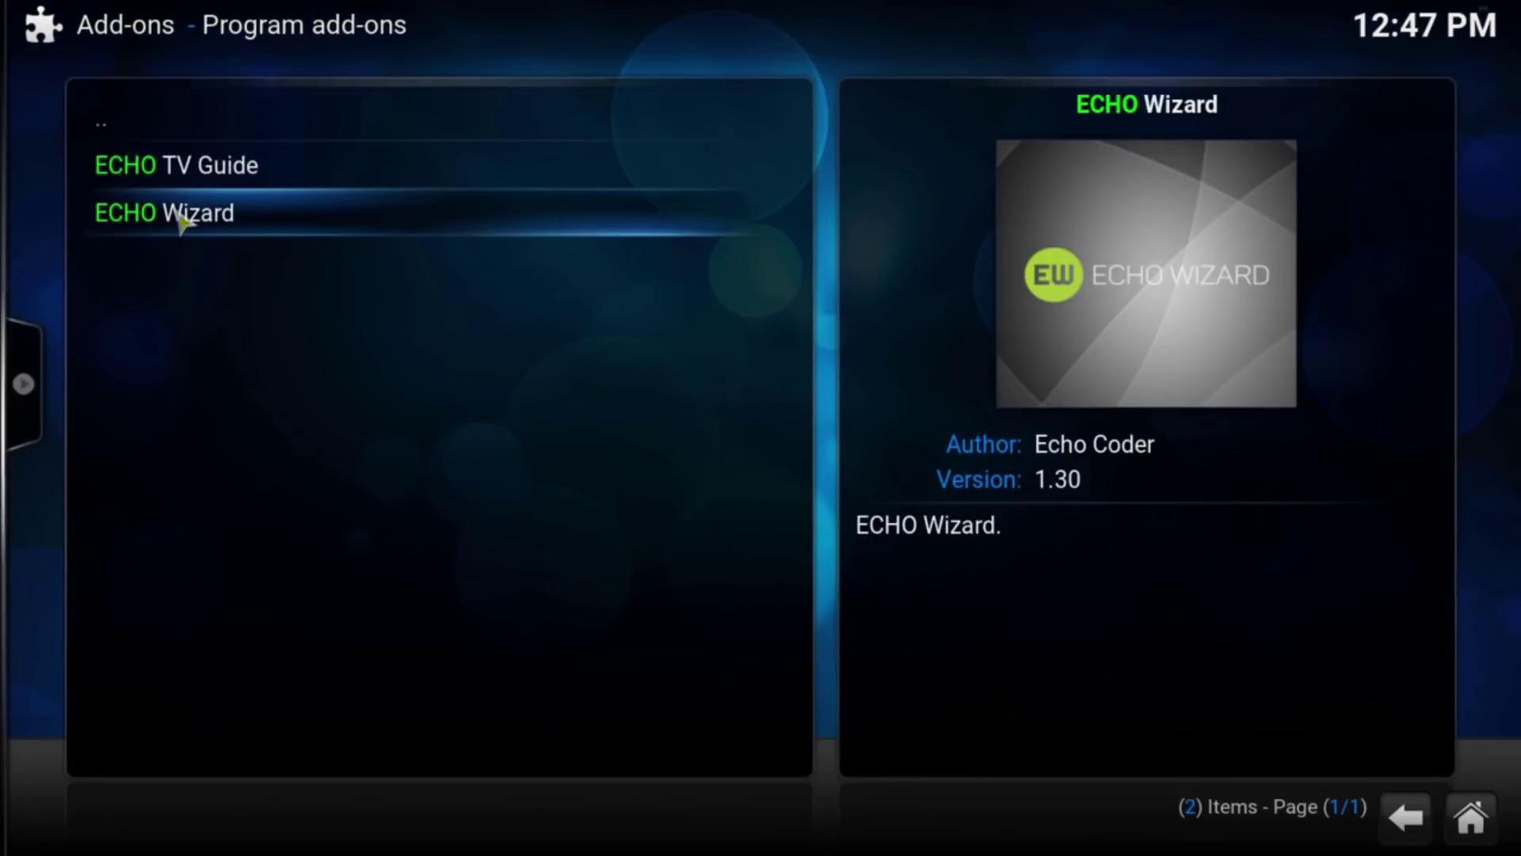
click(179, 219)
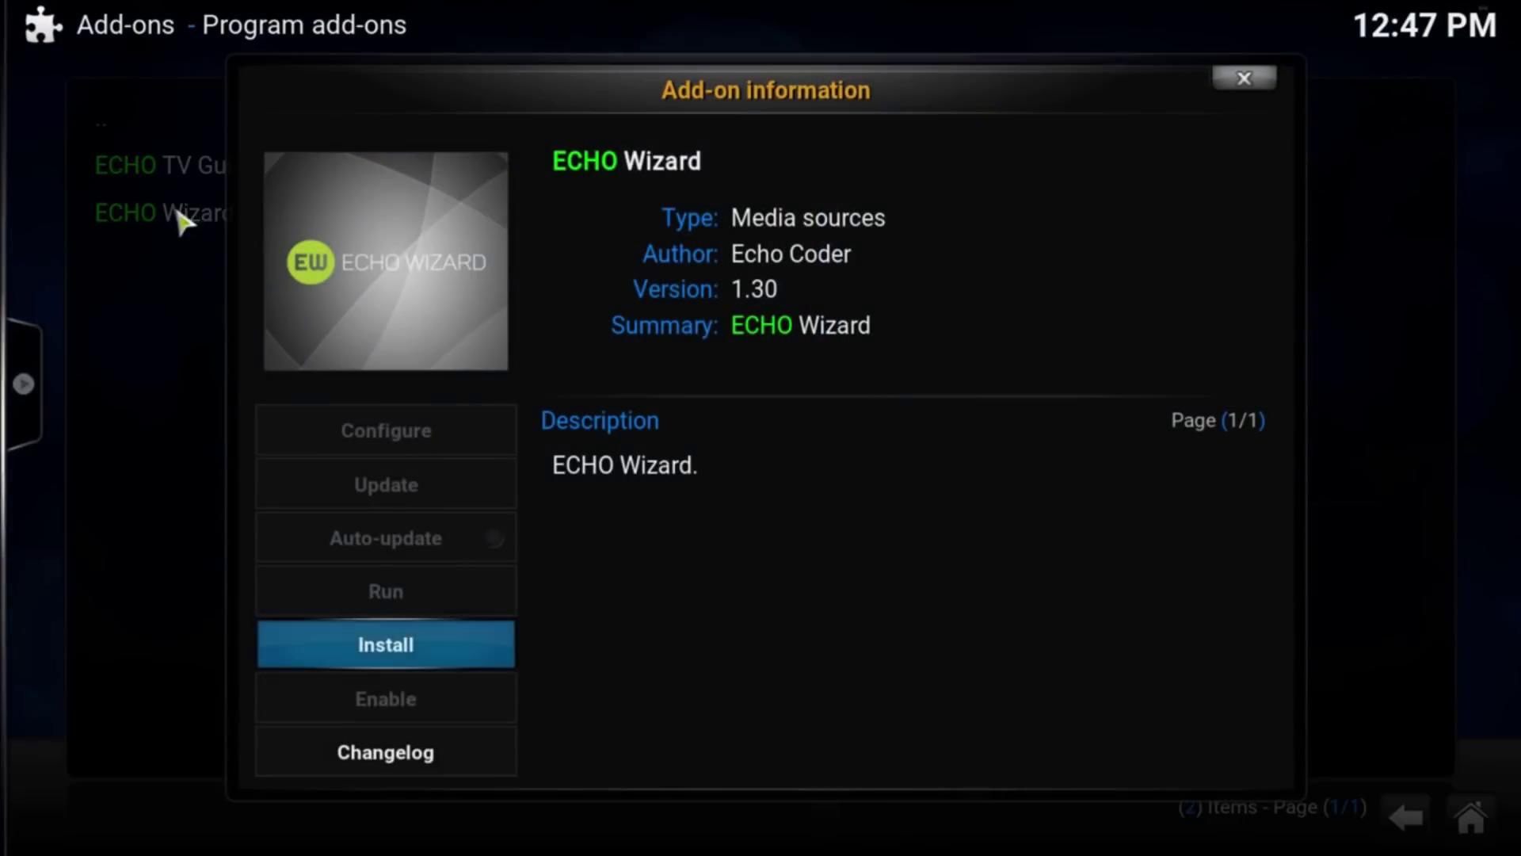
click(380, 648)
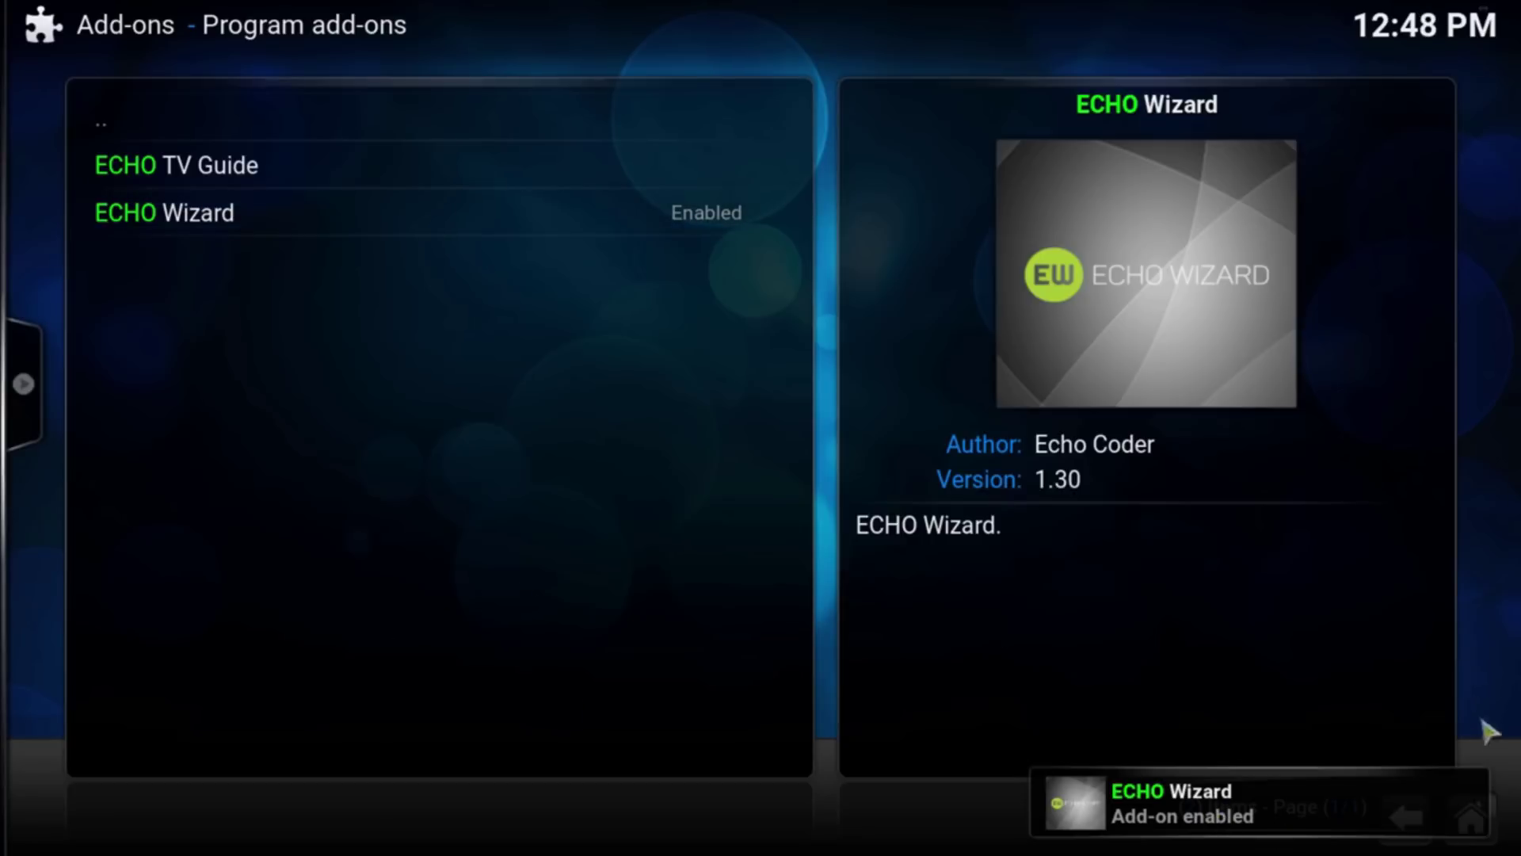
Launch ECHO Wizard from the Programs add-ons and open its MAINTENANCE TOOLS section
click(1471, 817)
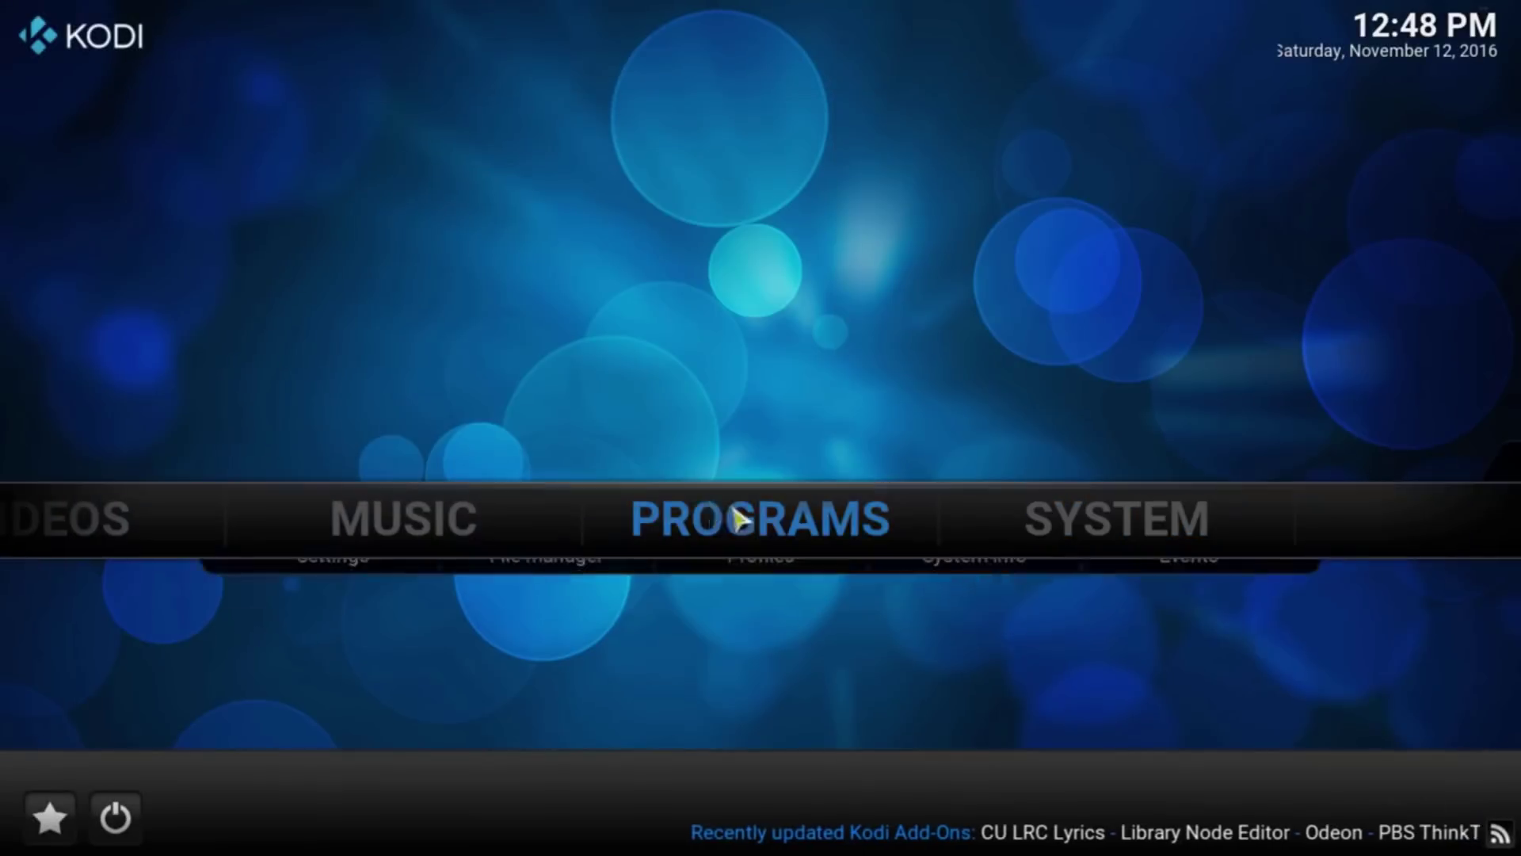
click(831, 543)
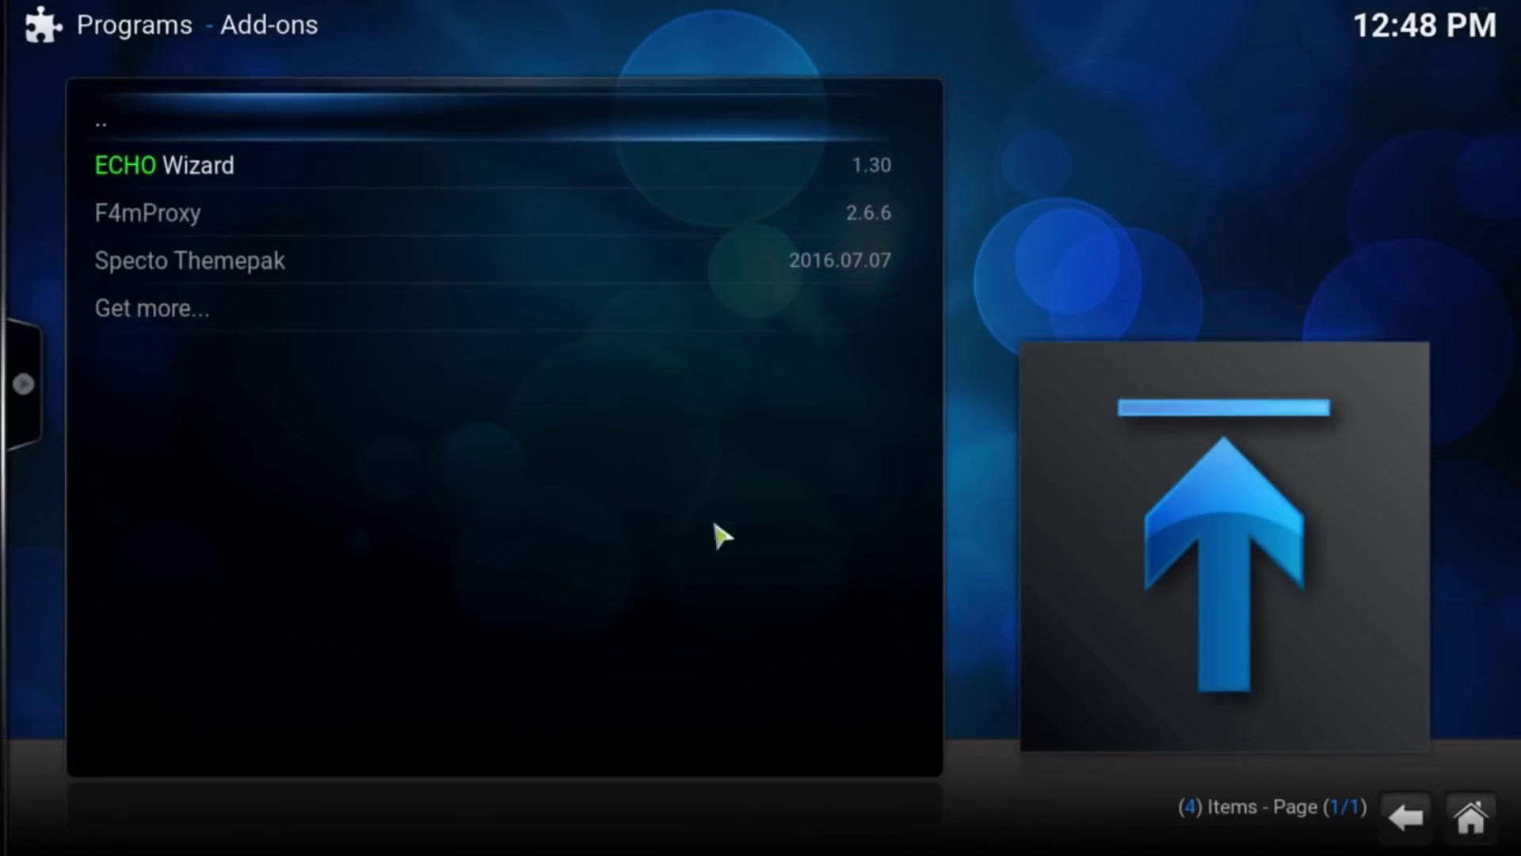
click(174, 170)
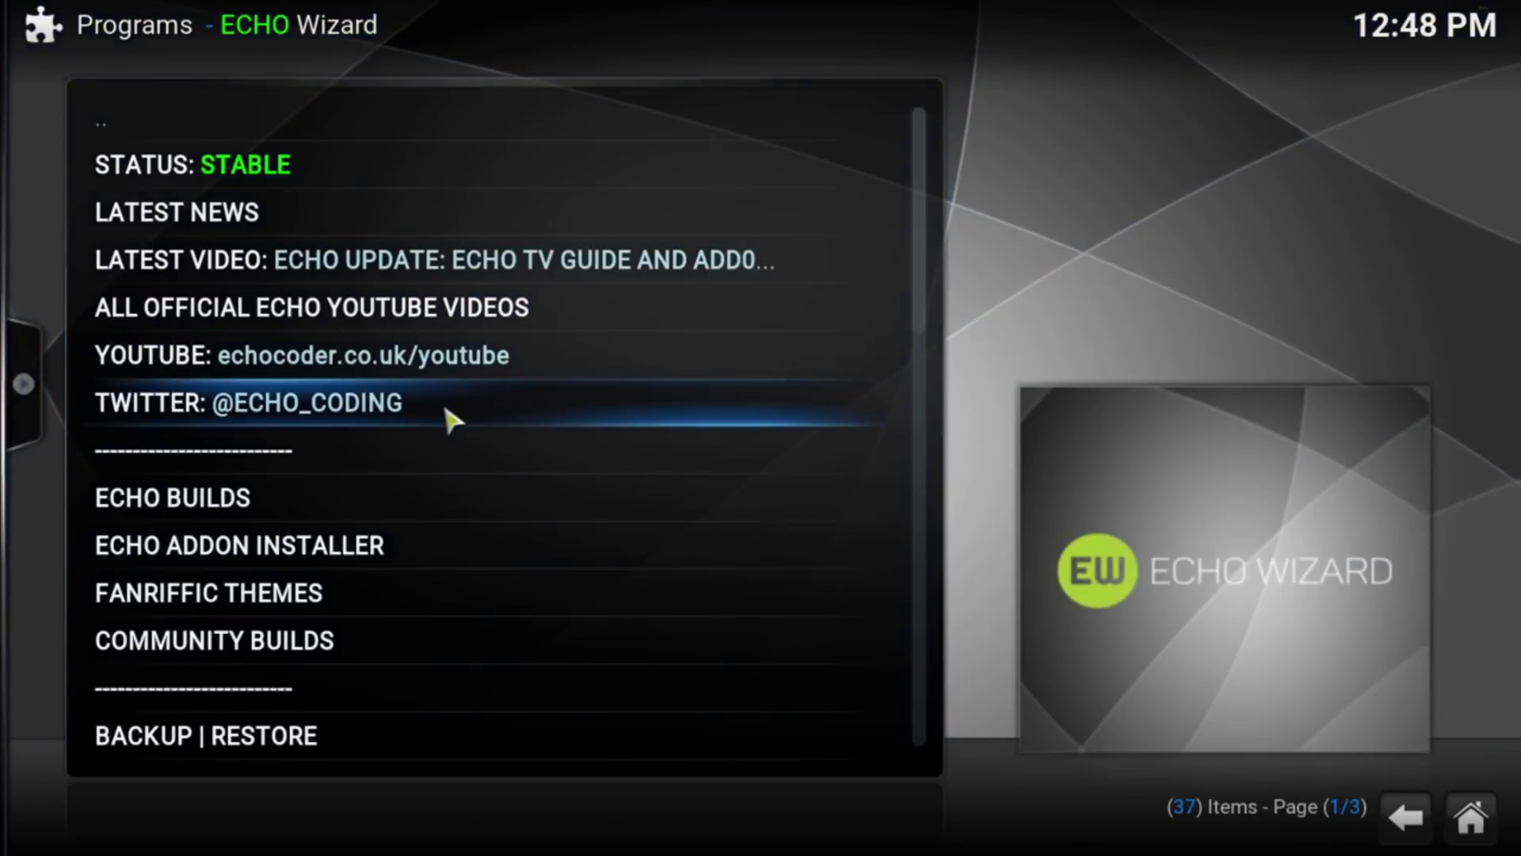
scroll(447, 418, down, 4)
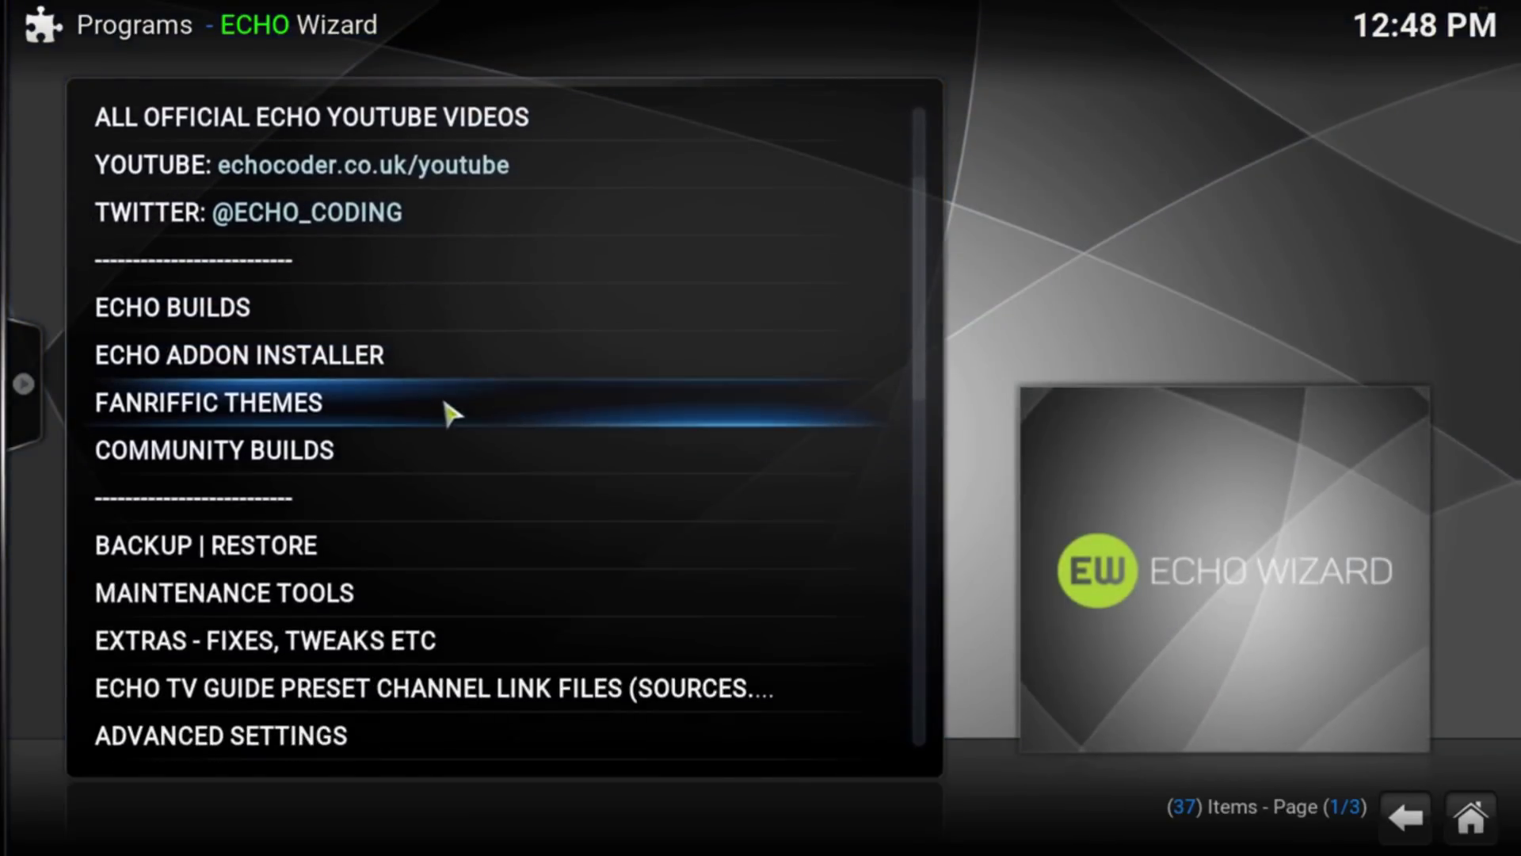
scroll(396, 404, down, 3)
scroll(273, 416, down, 1)
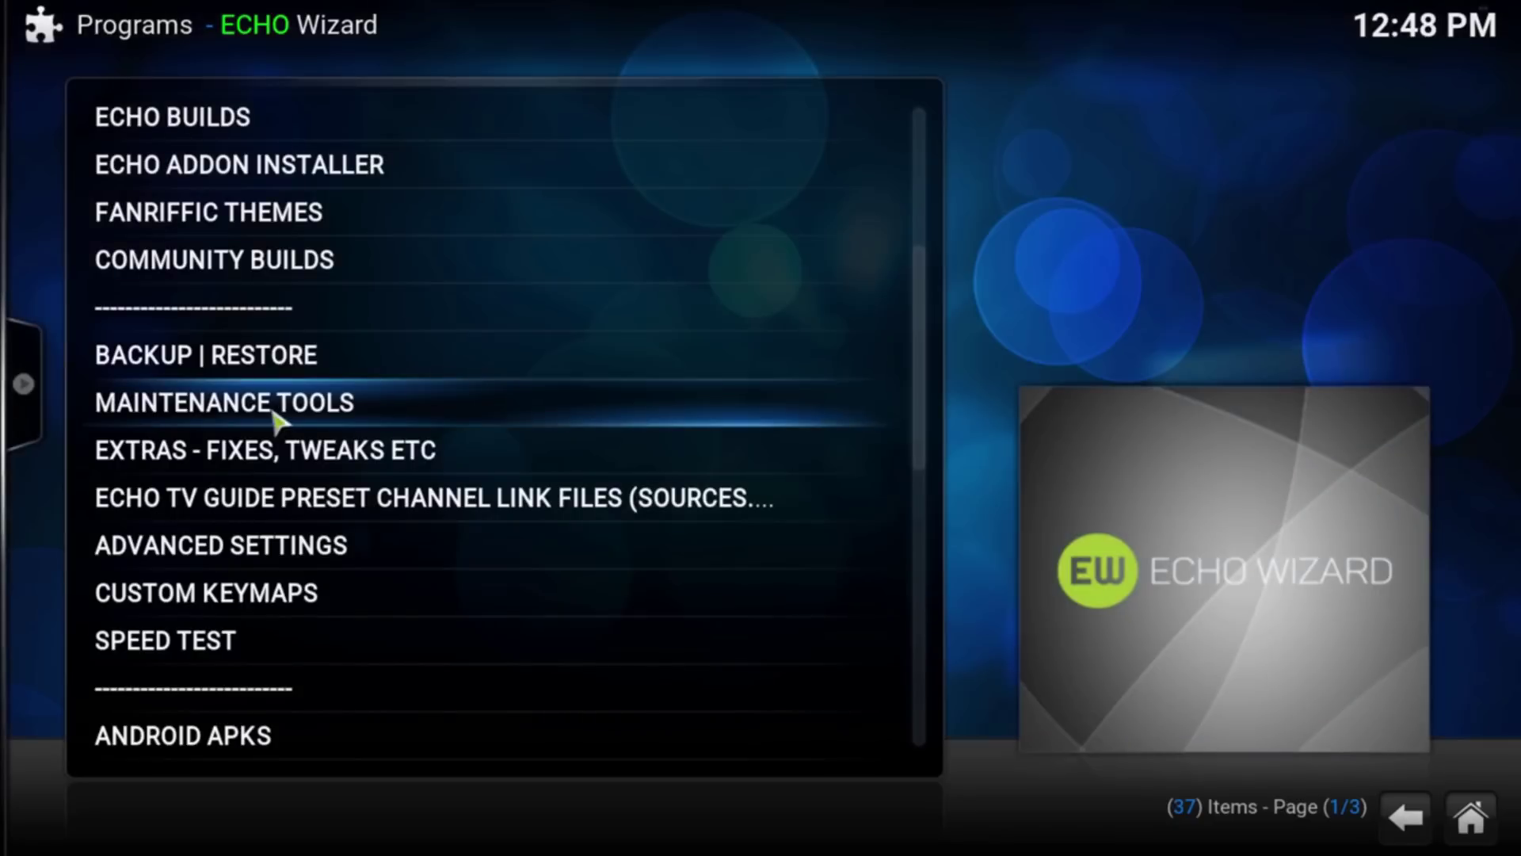
click(262, 407)
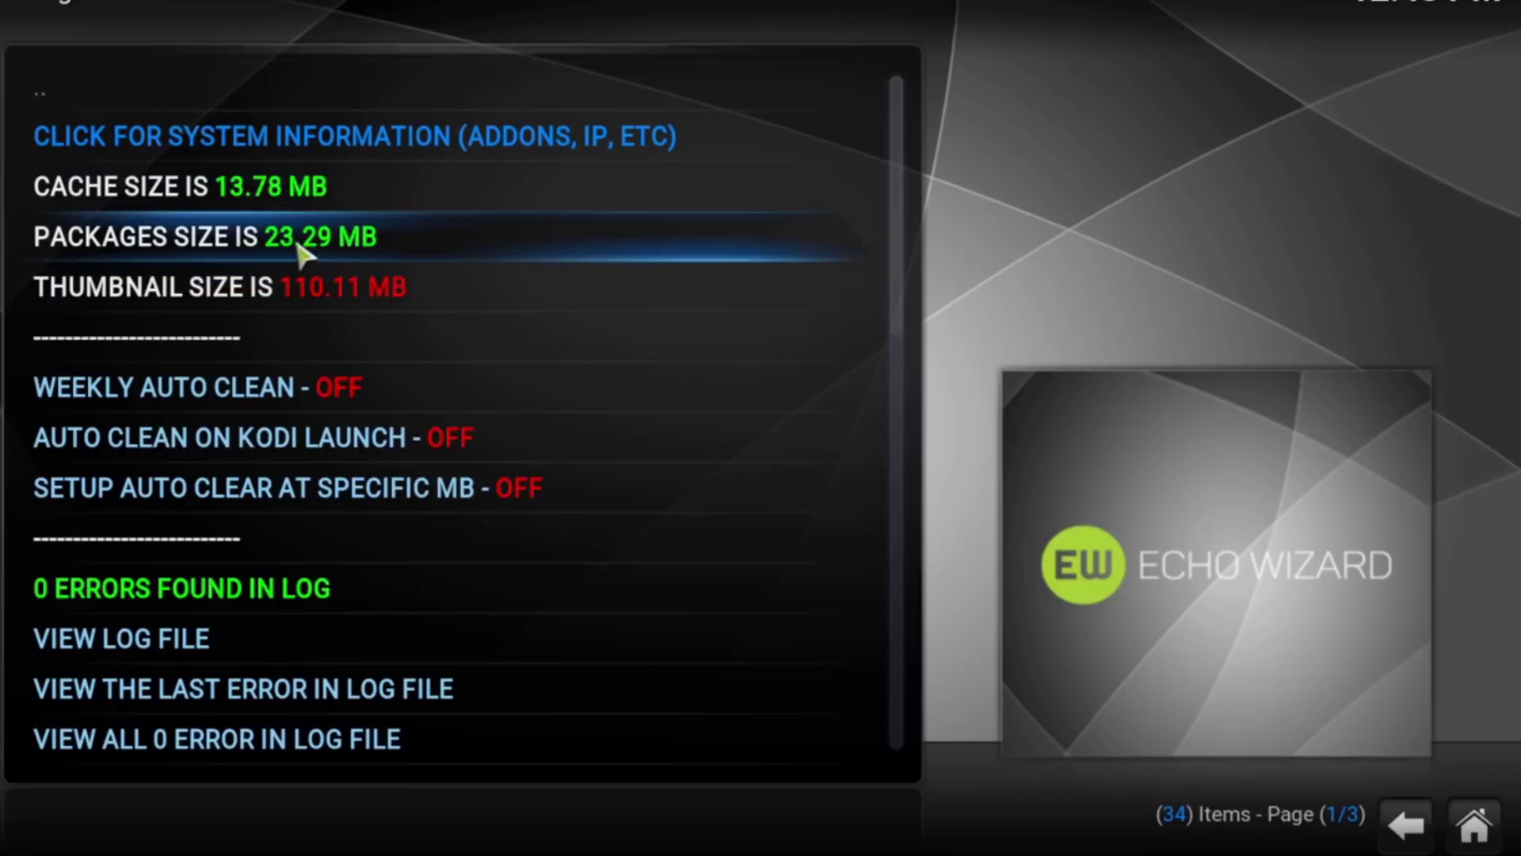
Scroll the Maintenance Tools list down to the Auto Clean Device entry
scroll(640, 269, down, 5)
scroll(640, 273, down, 4)
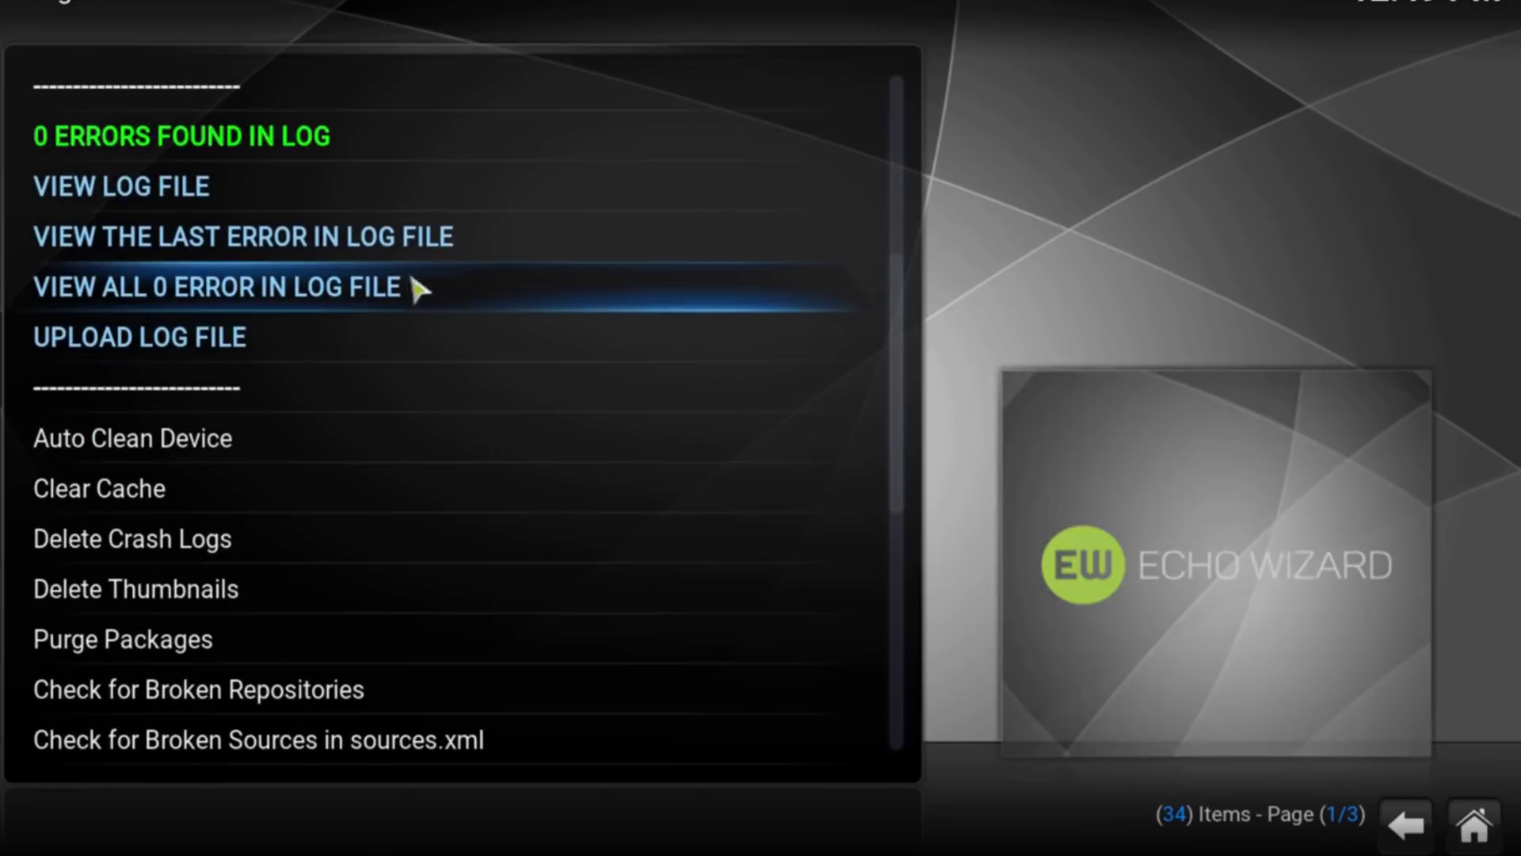
scroll(491, 273, down, 3)
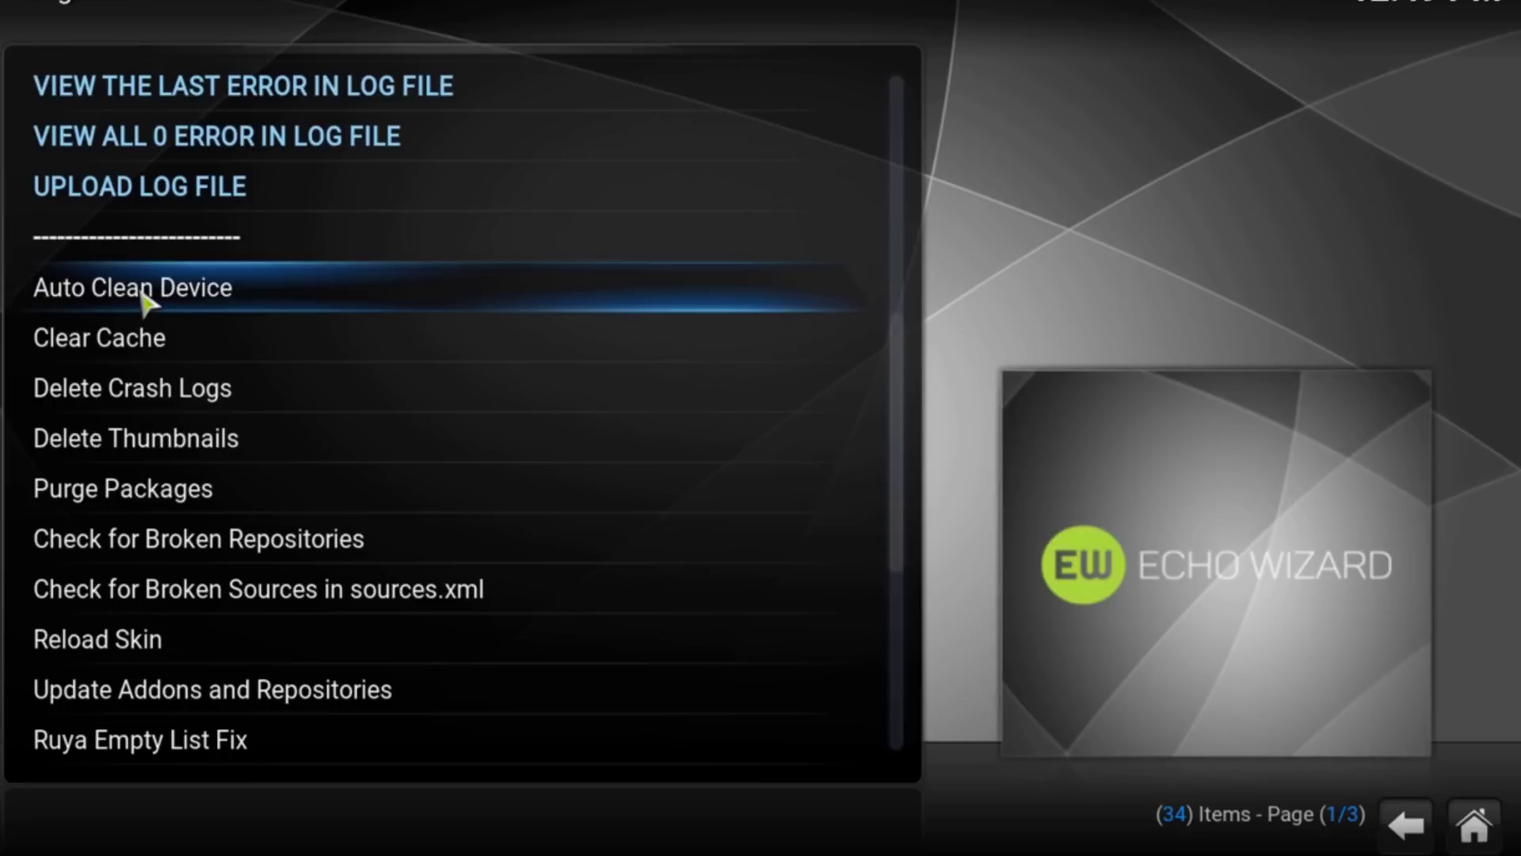
Run Auto Clean Device, confirming deletion of cache, thumbnails and packages
click(185, 301)
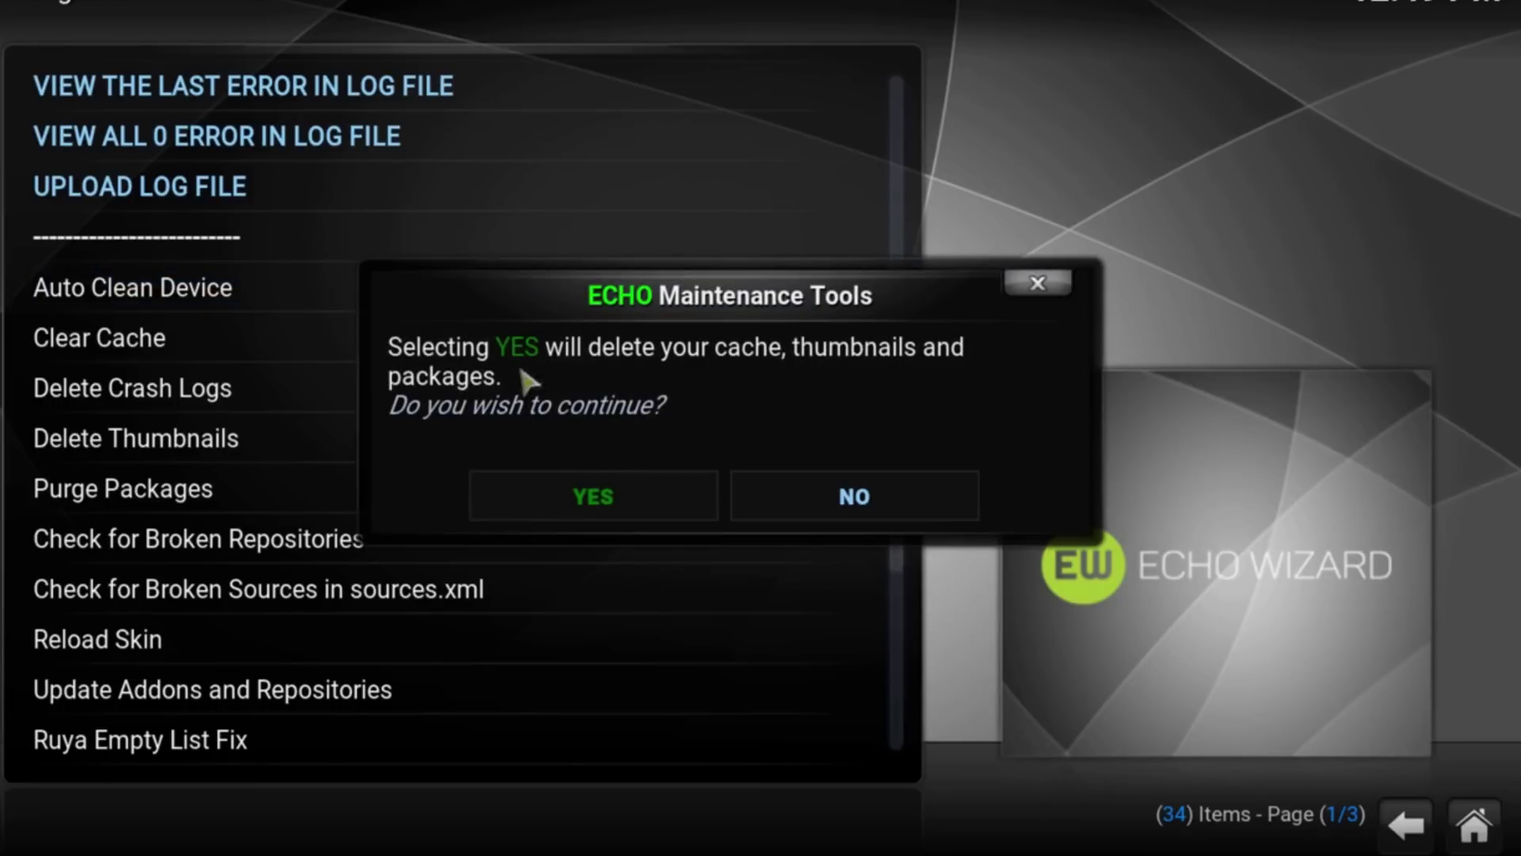
click(577, 509)
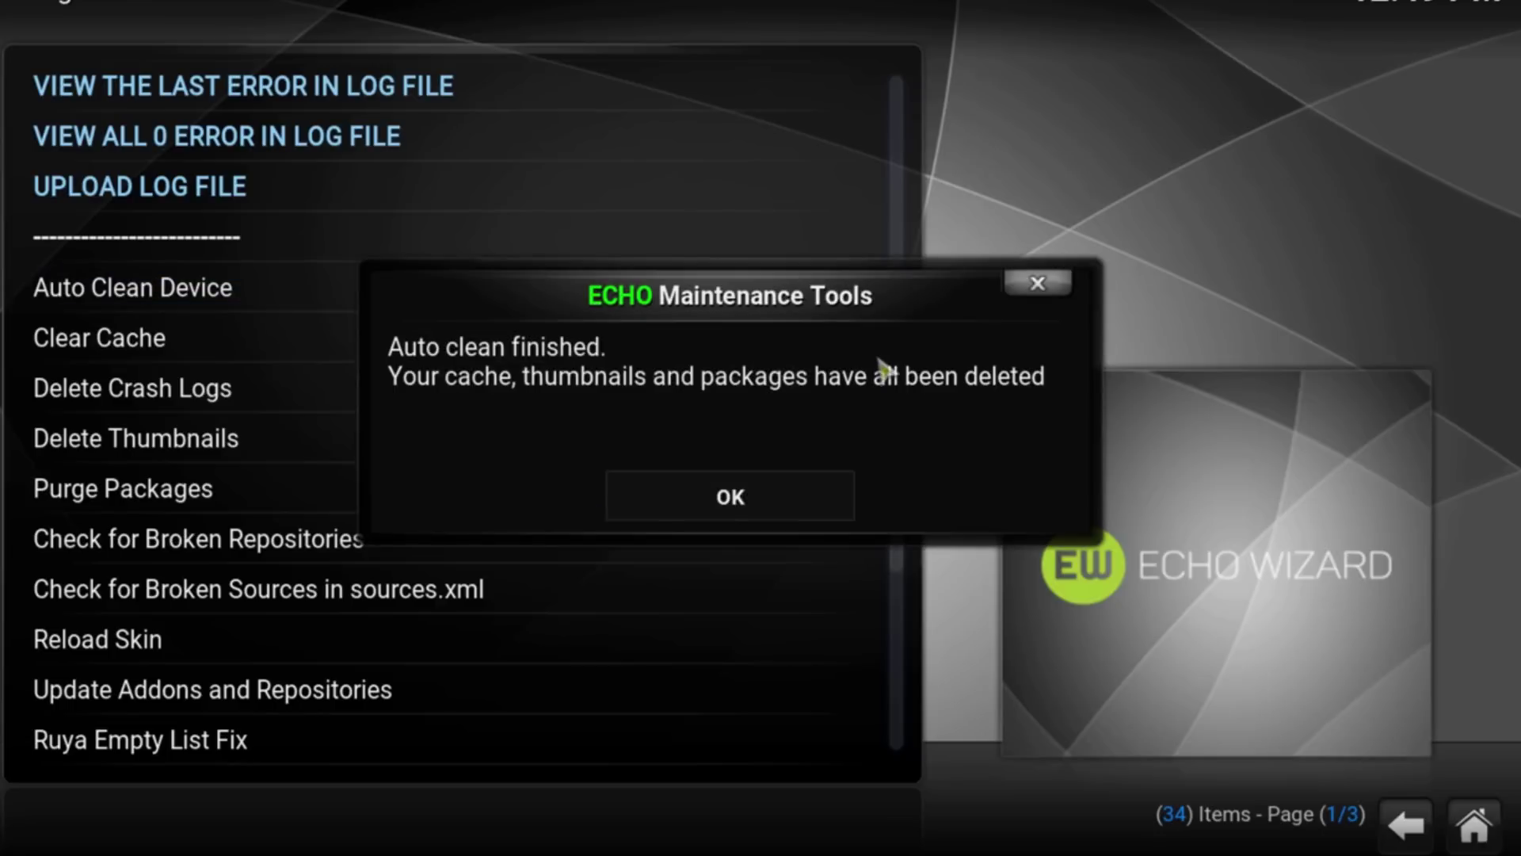
Dismiss the 'Auto clean finished' notice, leaving packages and thumbnails at 0 MB
click(702, 497)
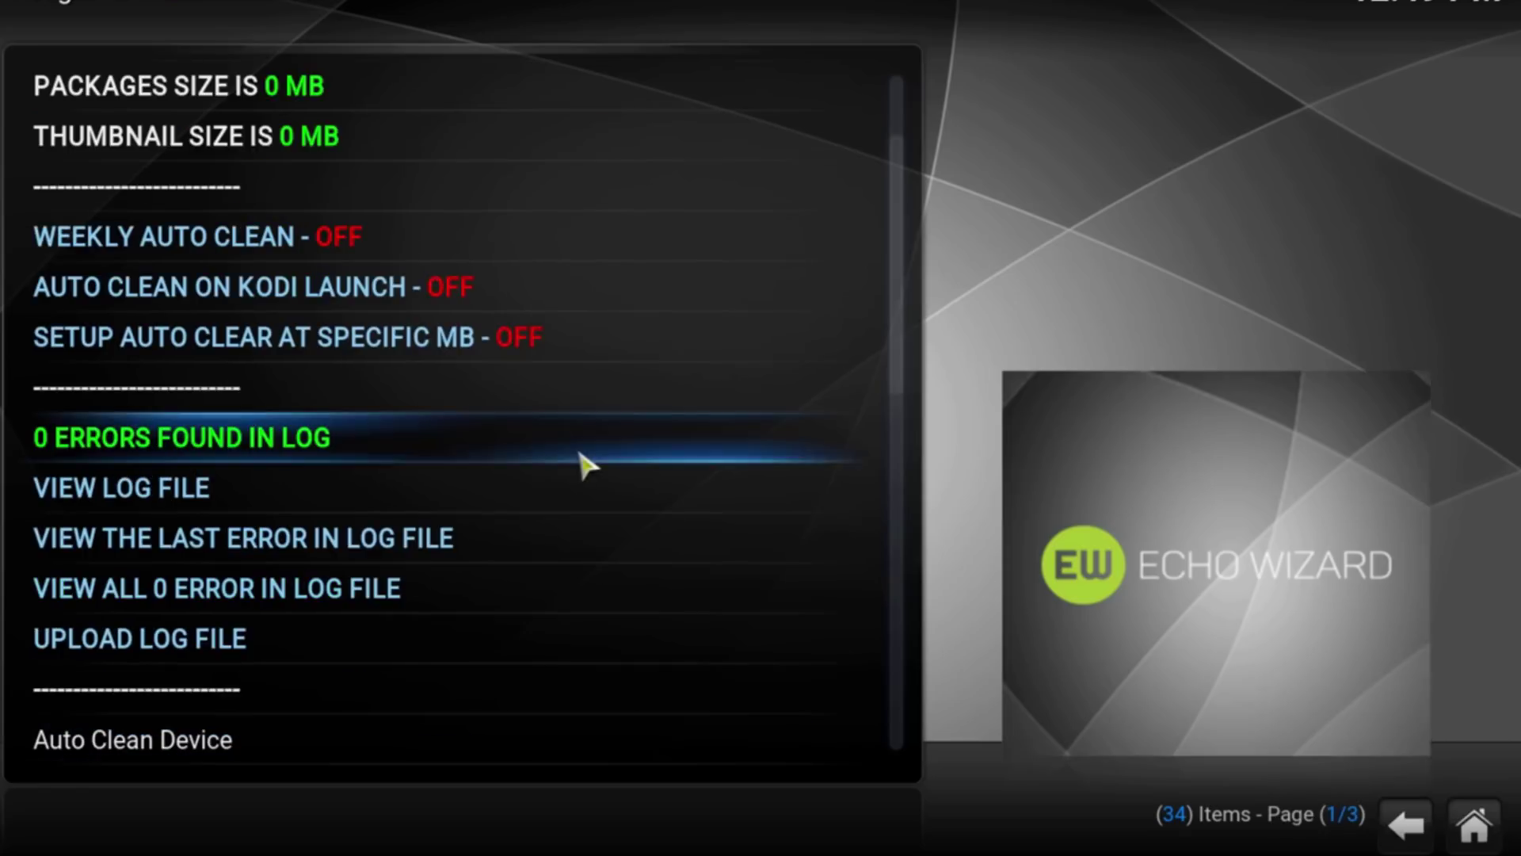